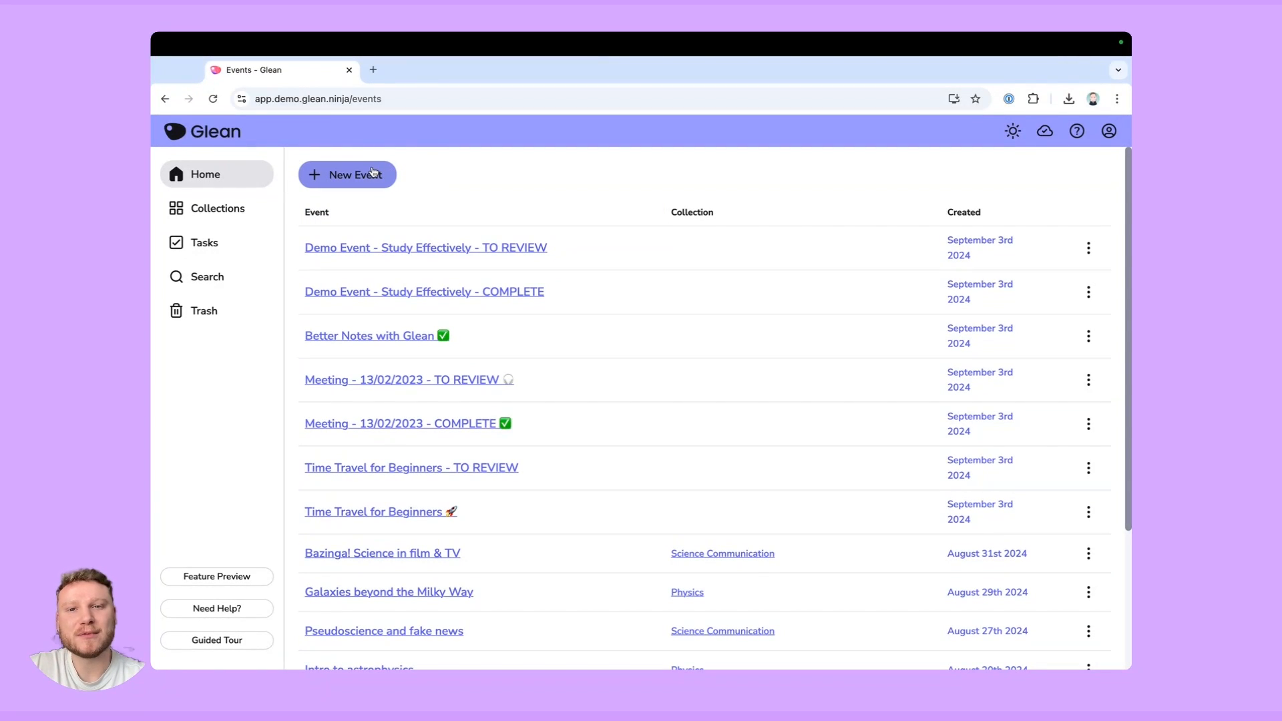
# Step: Create a new event and import Time Travel for Beginners.pptx from Documents as its slides
pyautogui.click(364, 175)
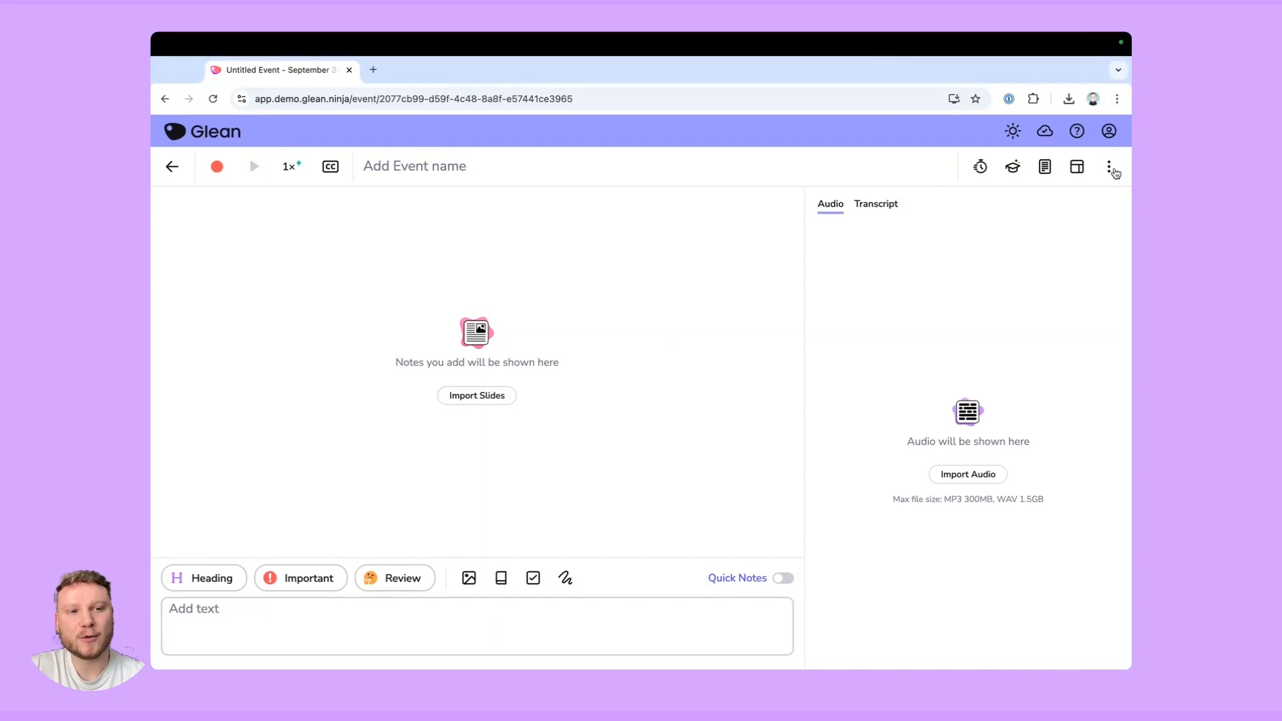
pyautogui.click(1110, 169)
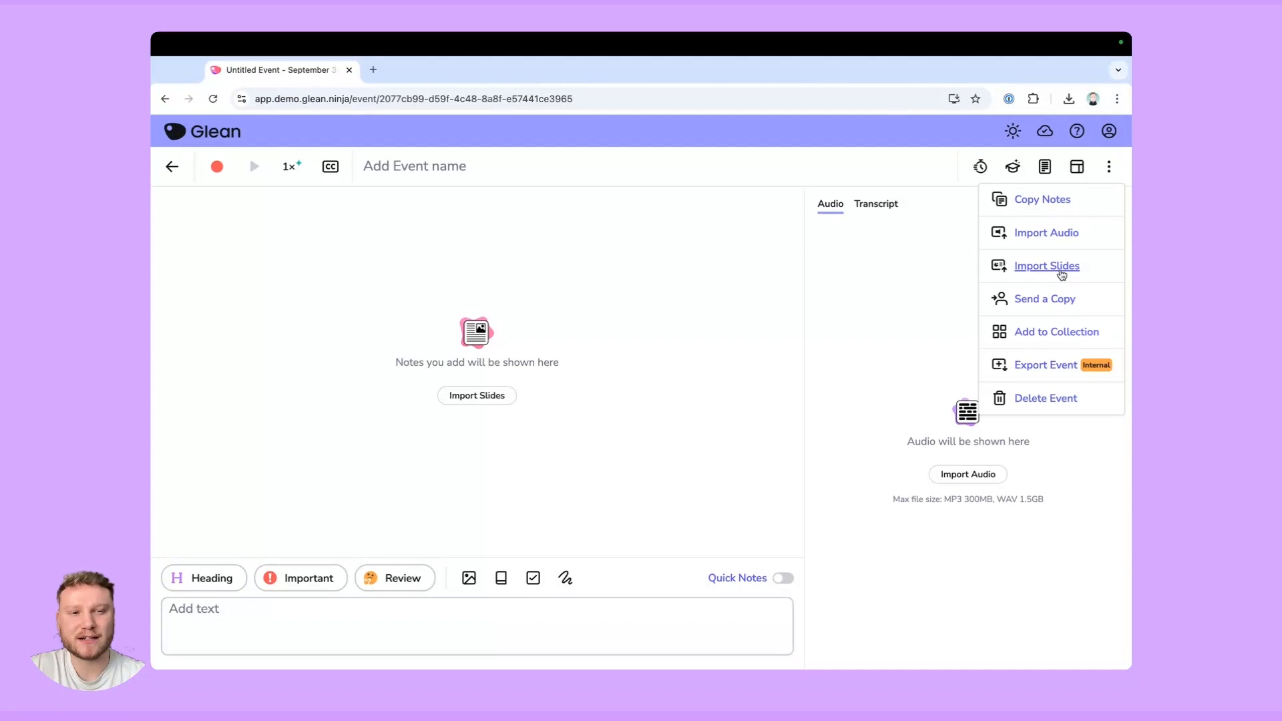
pyautogui.click(558, 392)
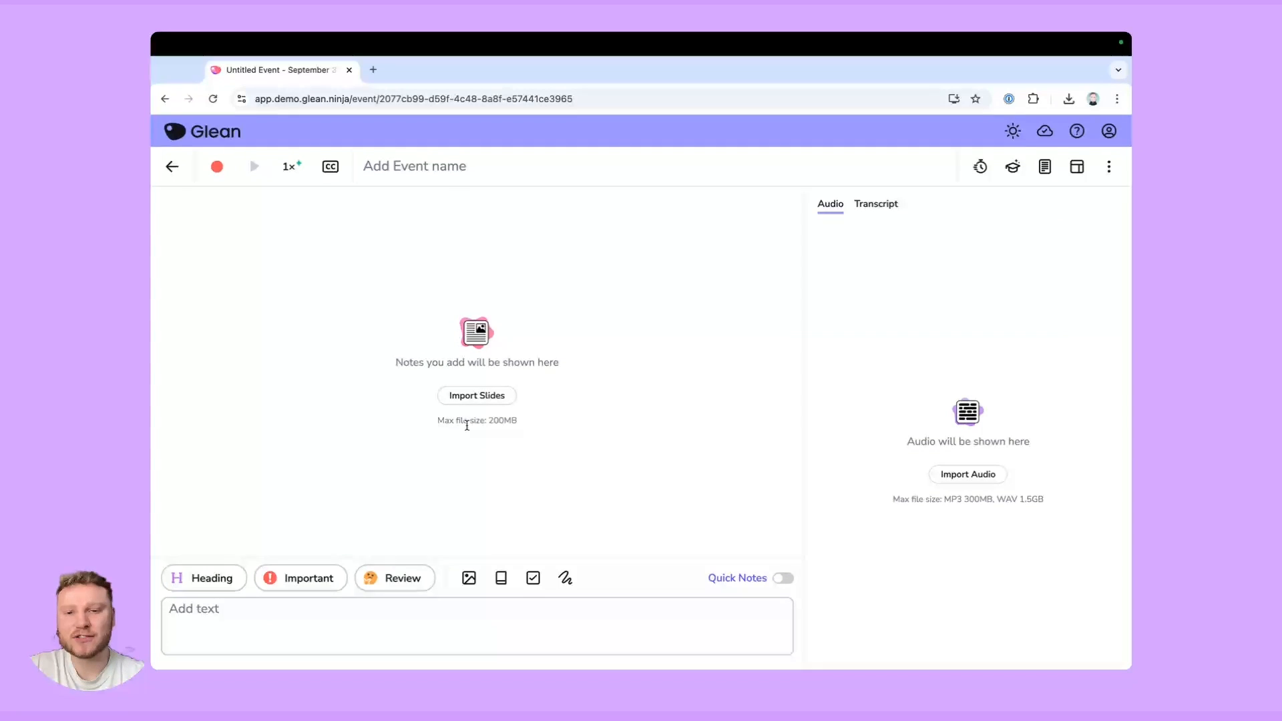
pyautogui.click(476, 395)
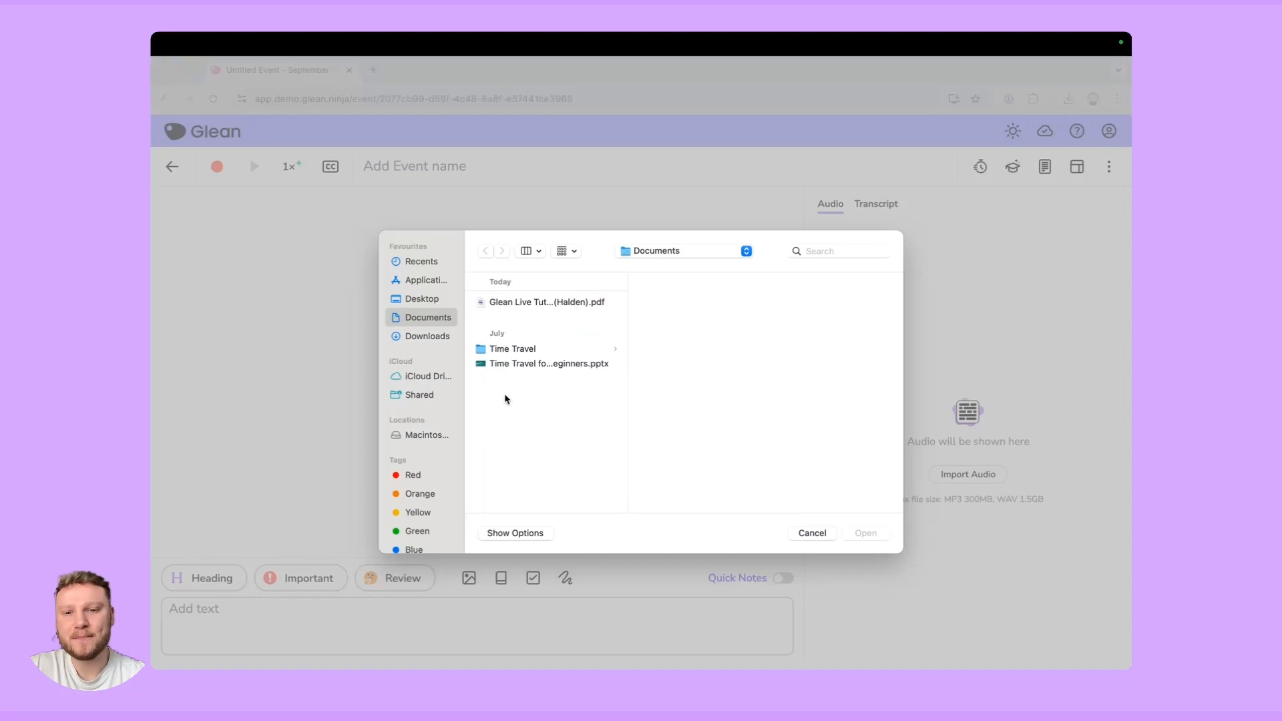
pyautogui.click(514, 364)
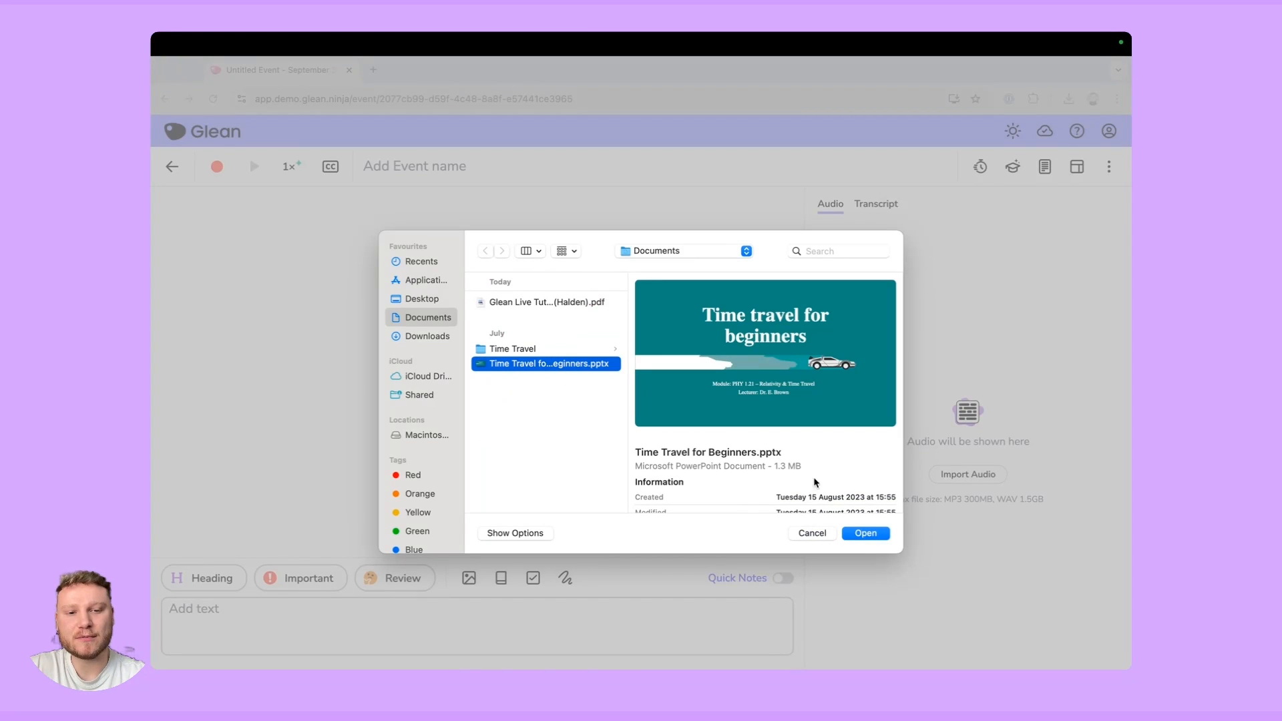
pyautogui.click(866, 533)
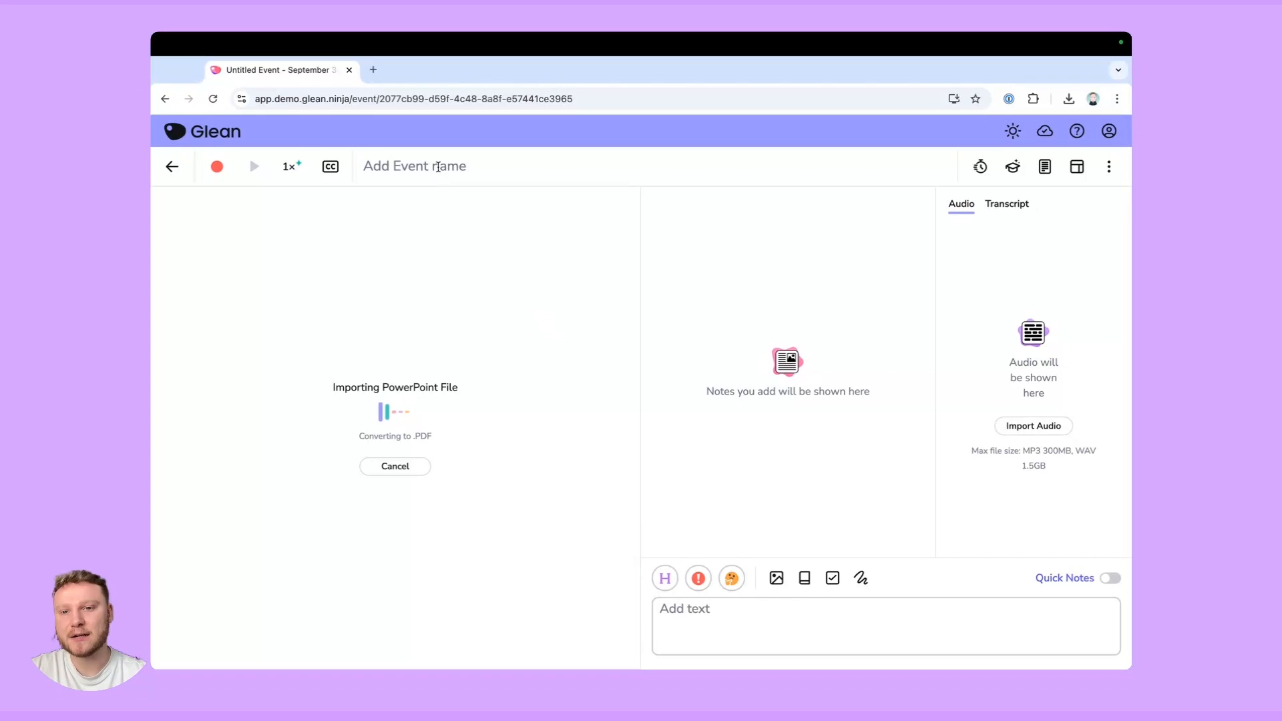
# Step: Name the event "Slides" and start recording its audio
pyautogui.click(437, 167)
pyautogui.write('Slid')
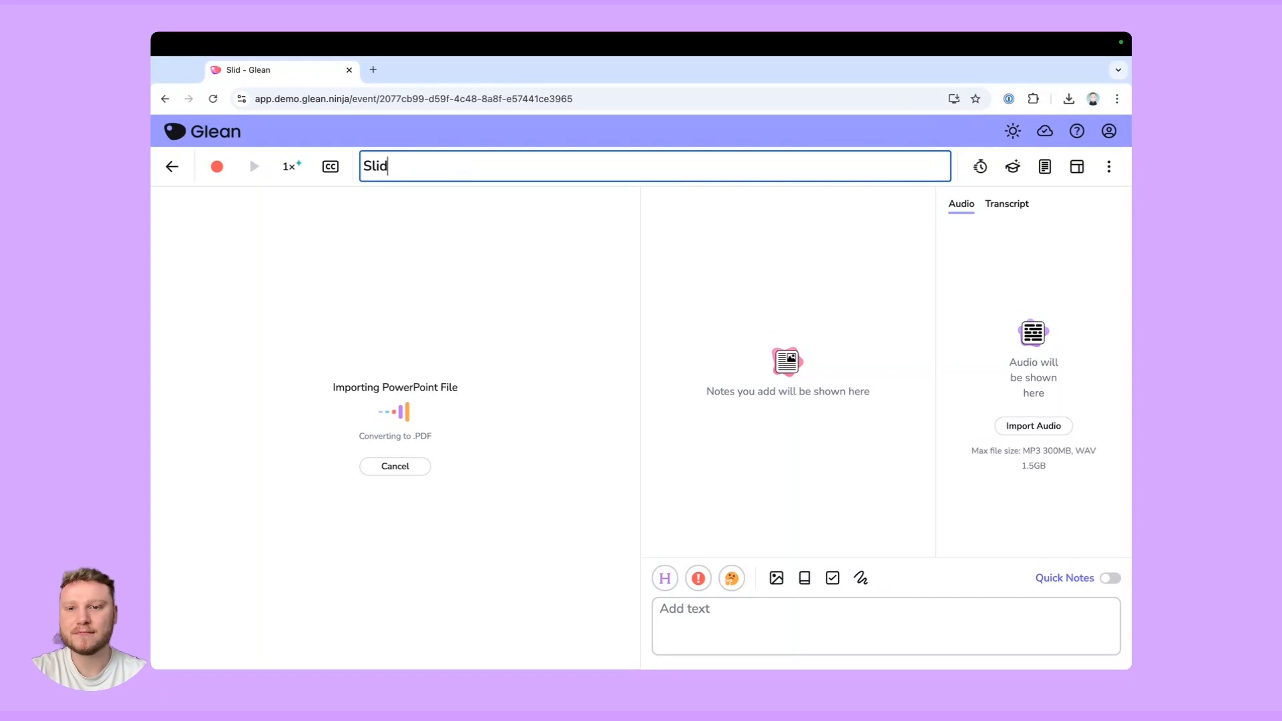
pyautogui.write('es')
pyautogui.click(958, 178)
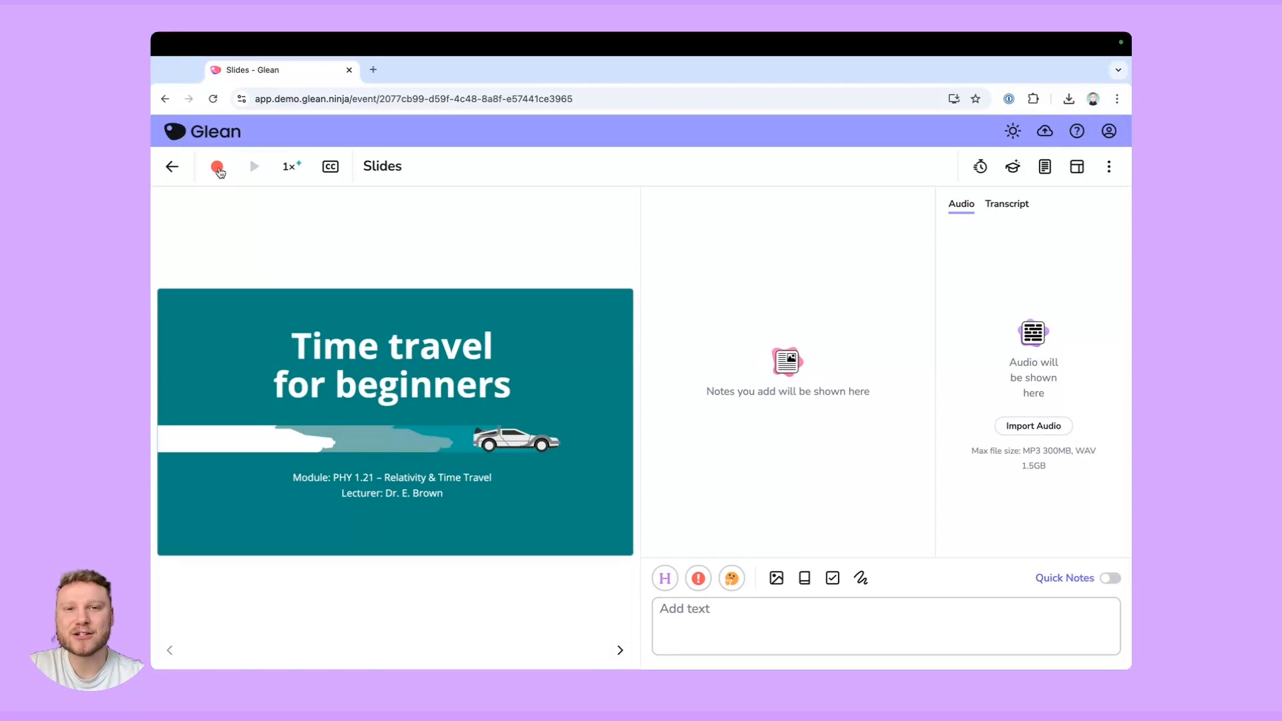
pyautogui.click(219, 172)
pyautogui.click(262, 225)
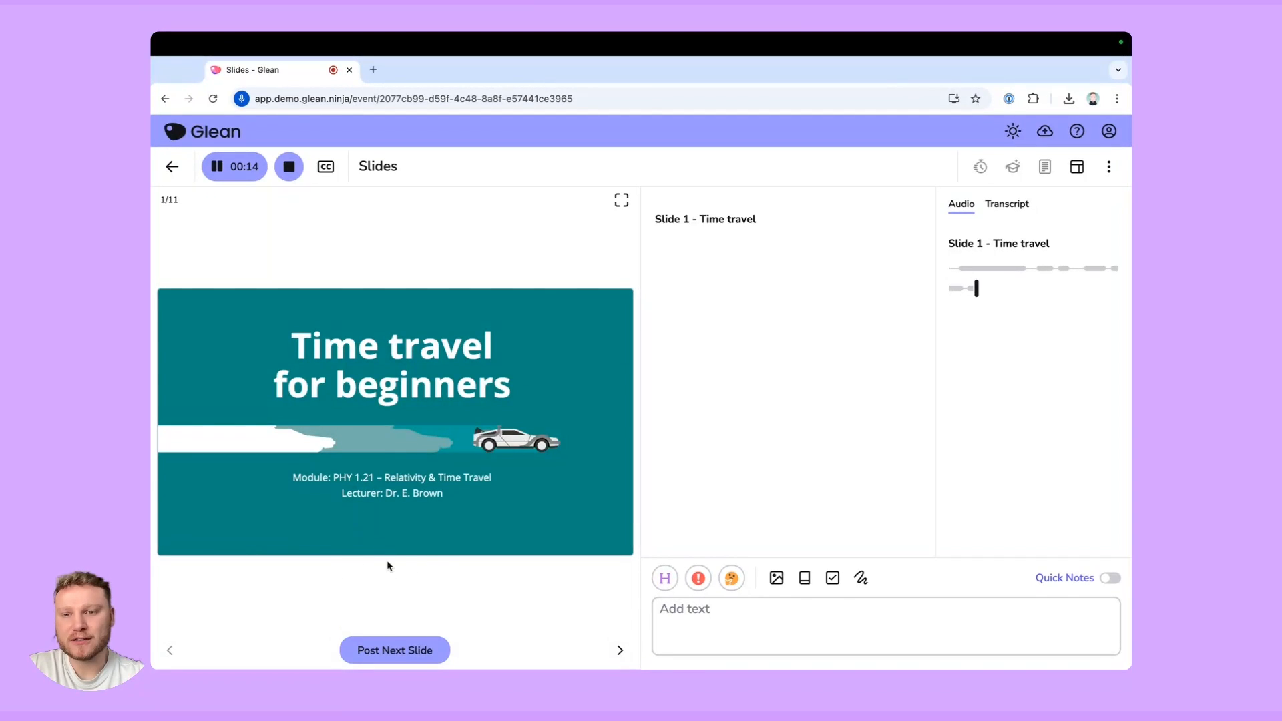
# Step: Preview the upcoming slides without posting them, and return to the current first slide
pyautogui.click(620, 651)
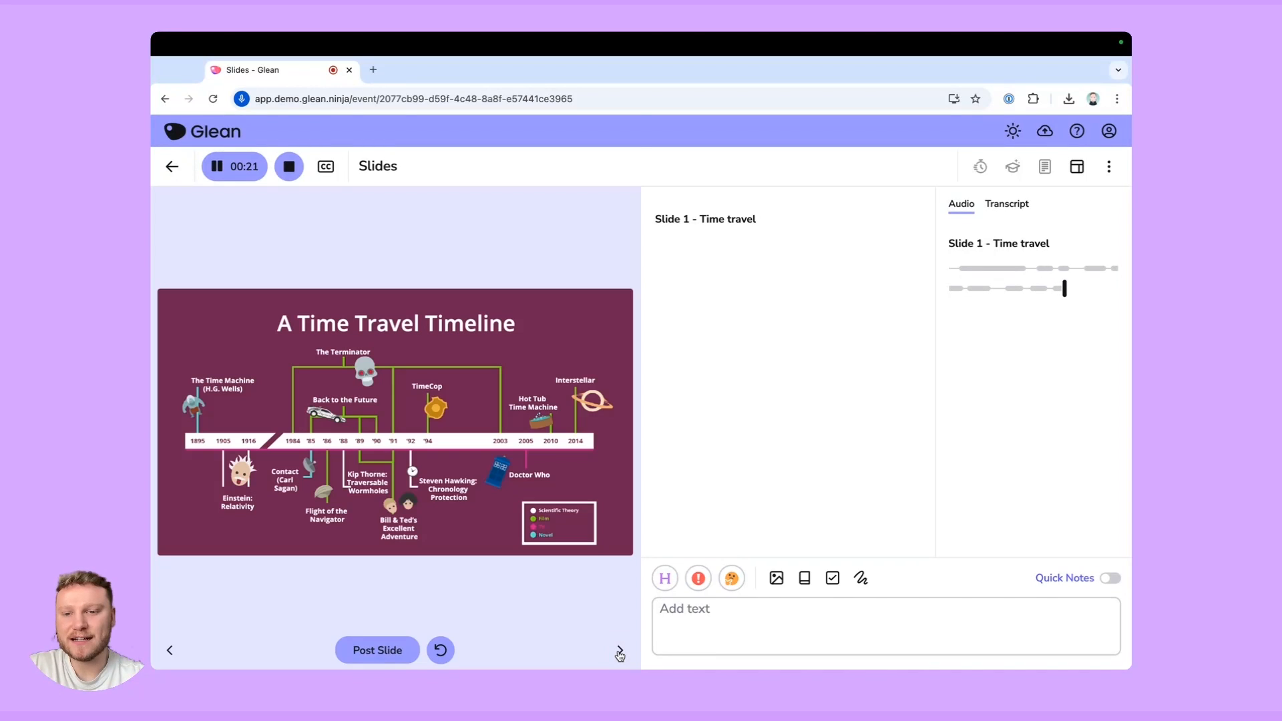
pyautogui.click(170, 651)
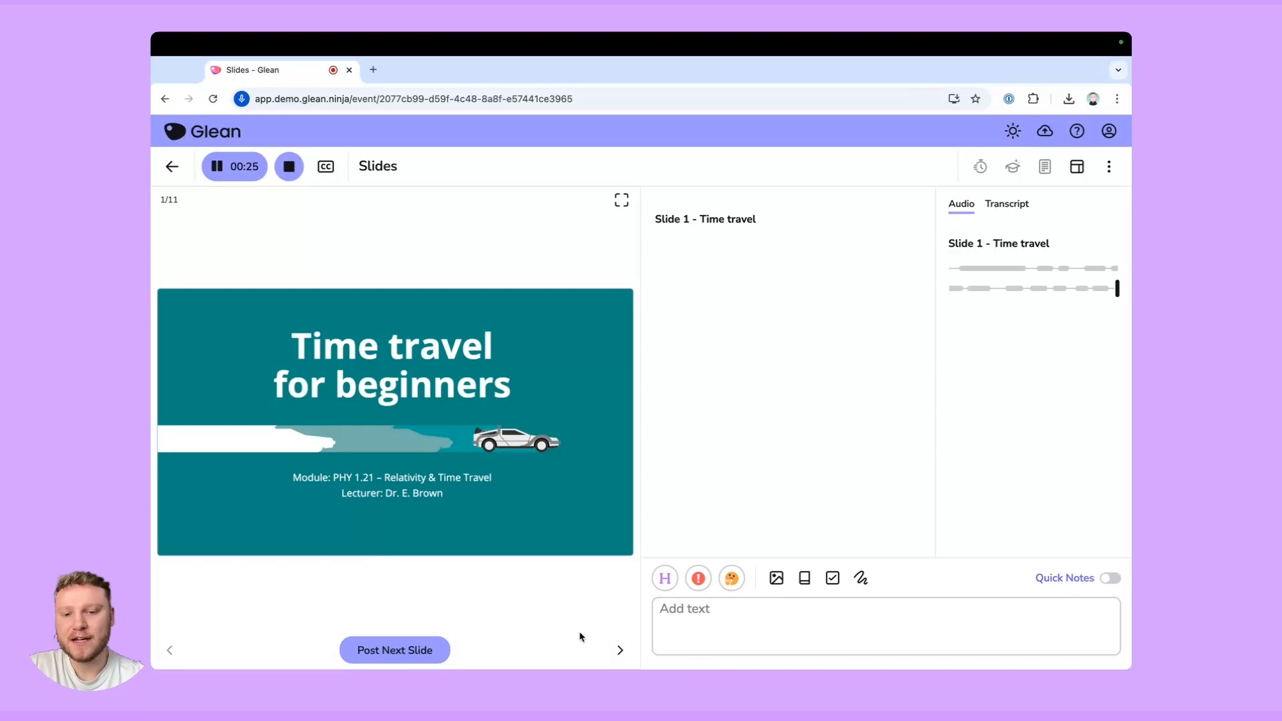
pyautogui.click(618, 653)
pyautogui.click(620, 653)
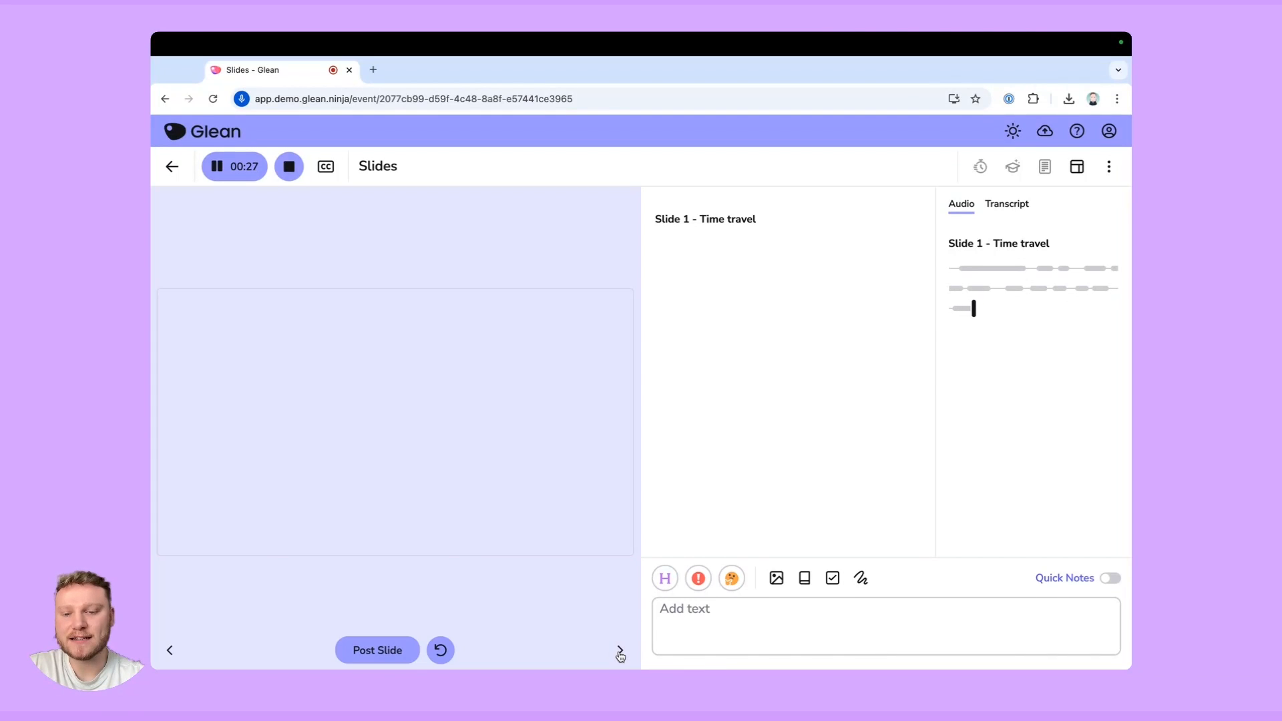
pyautogui.click(620, 654)
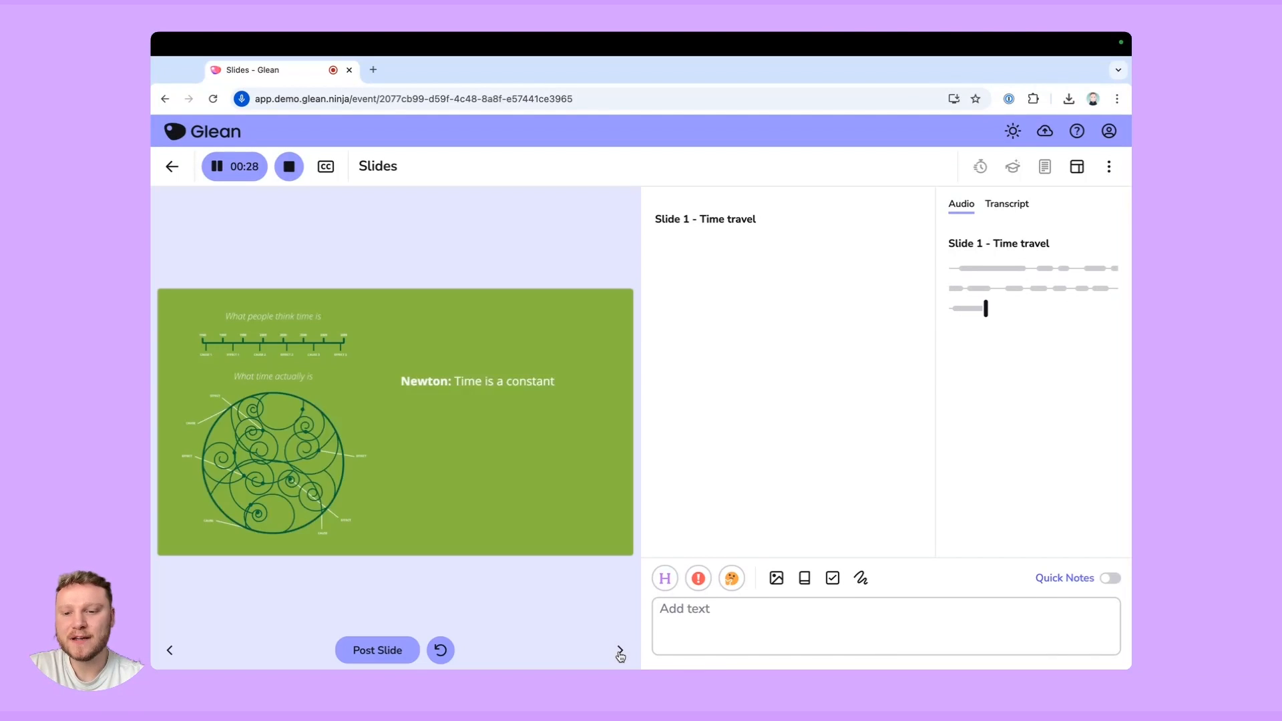
pyautogui.click(172, 652)
pyautogui.click(172, 652)
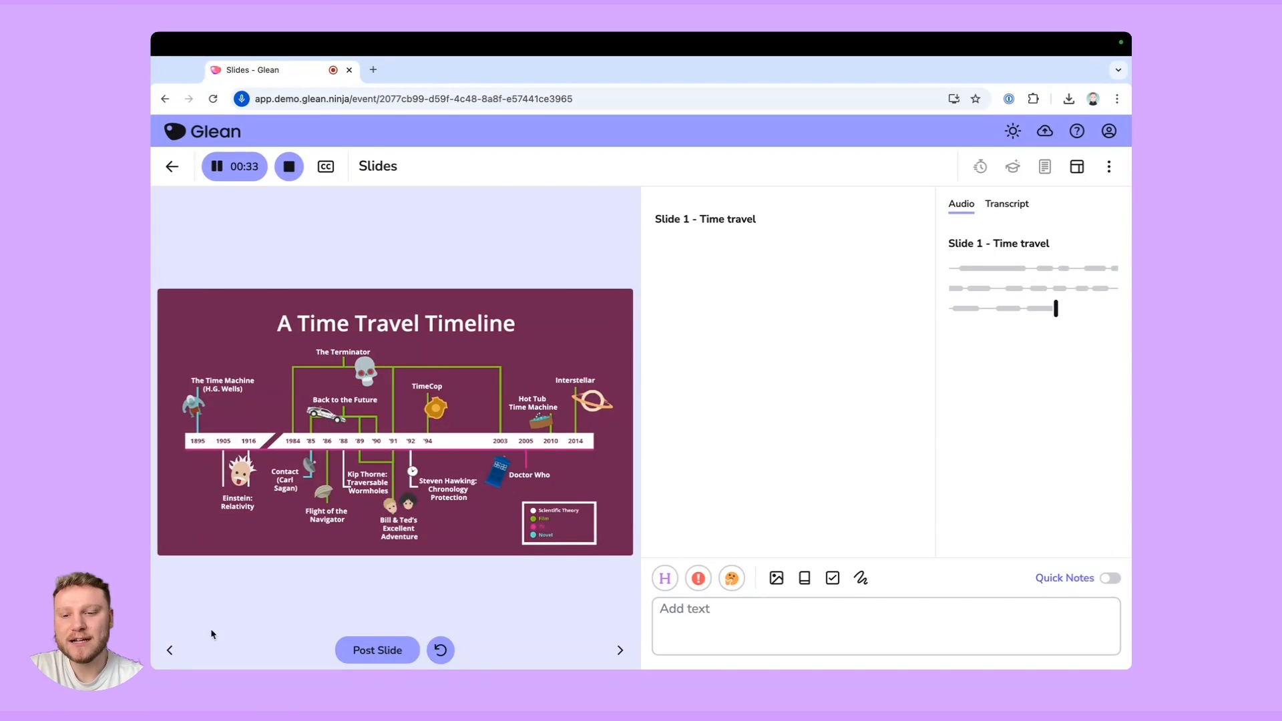
pyautogui.click(444, 649)
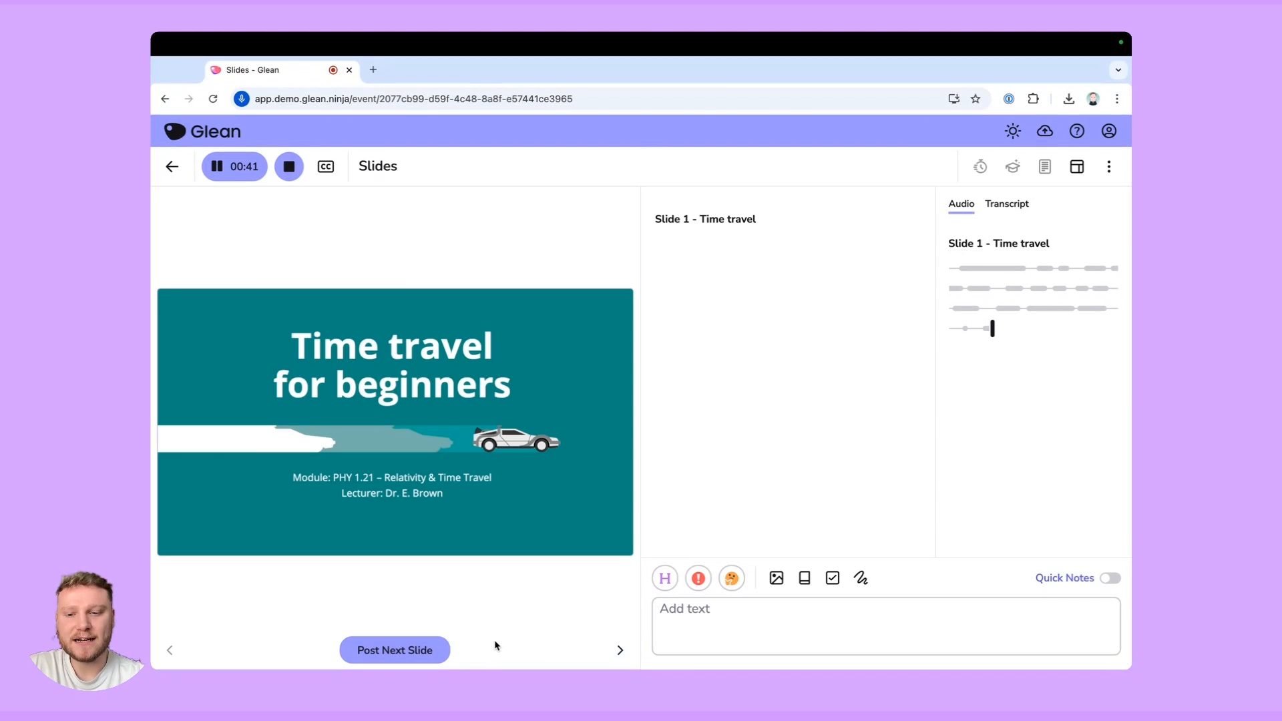
# Step: Post slide 2, "A Time Travel Timeline", and slide 5, "Time Warp Again", to the event notes
pyautogui.click(385, 651)
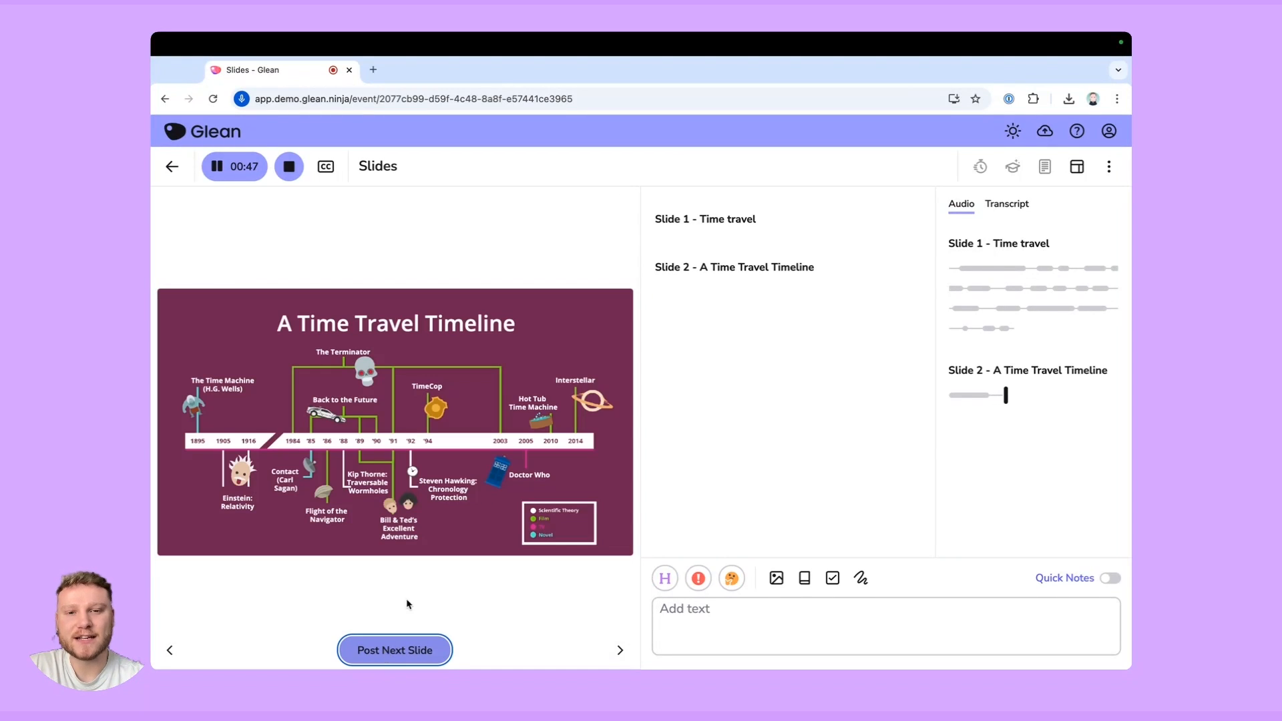
pyautogui.moveTo(727, 279)
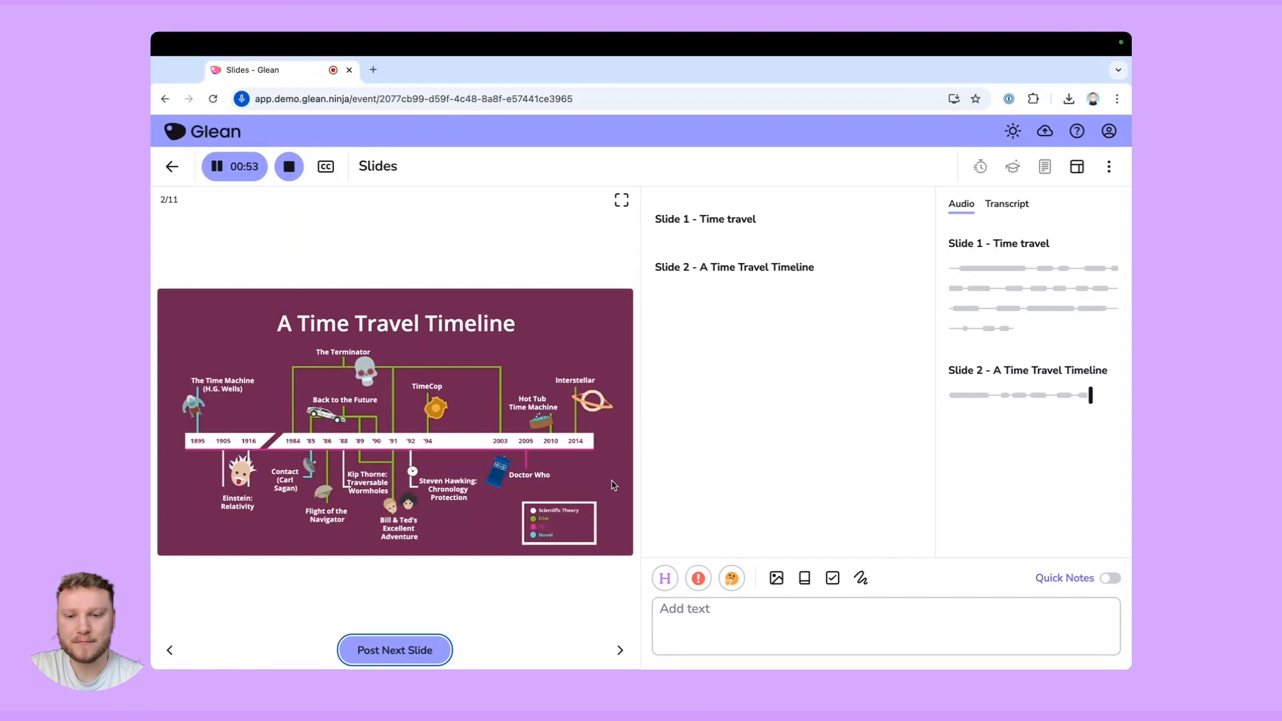
pyautogui.click(620, 653)
pyautogui.click(621, 652)
pyautogui.click(620, 652)
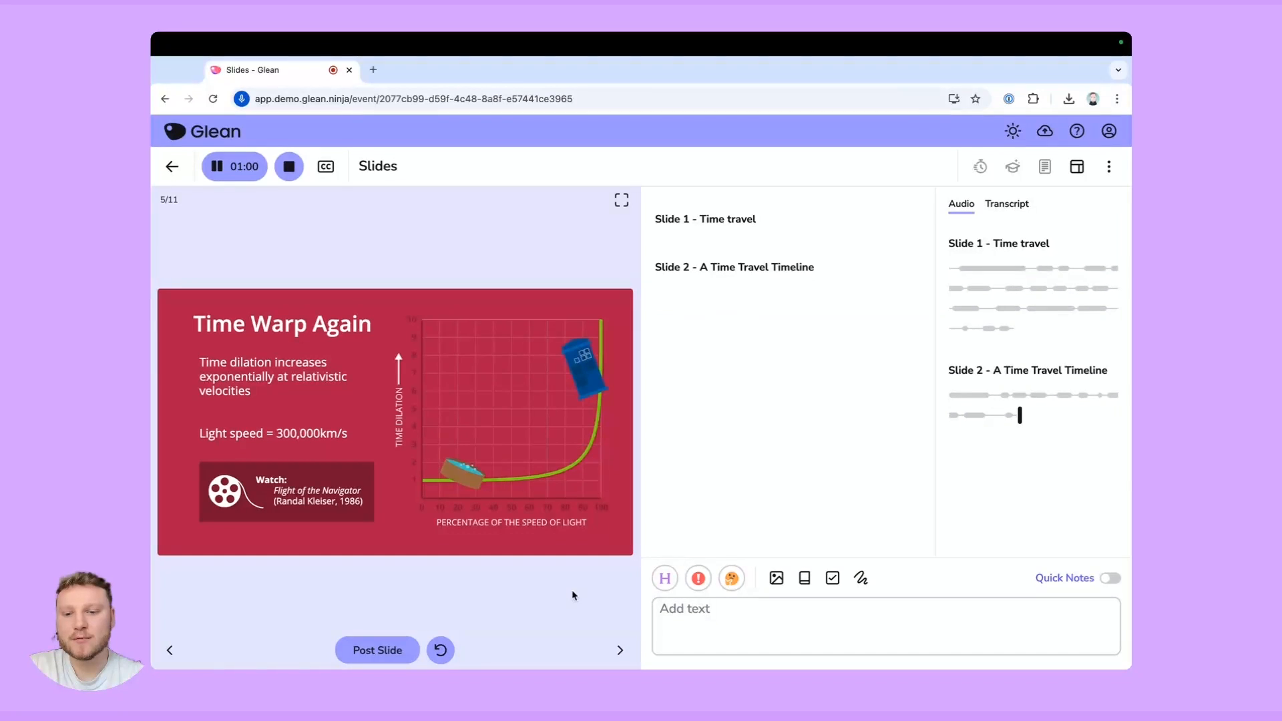
pyautogui.click(393, 650)
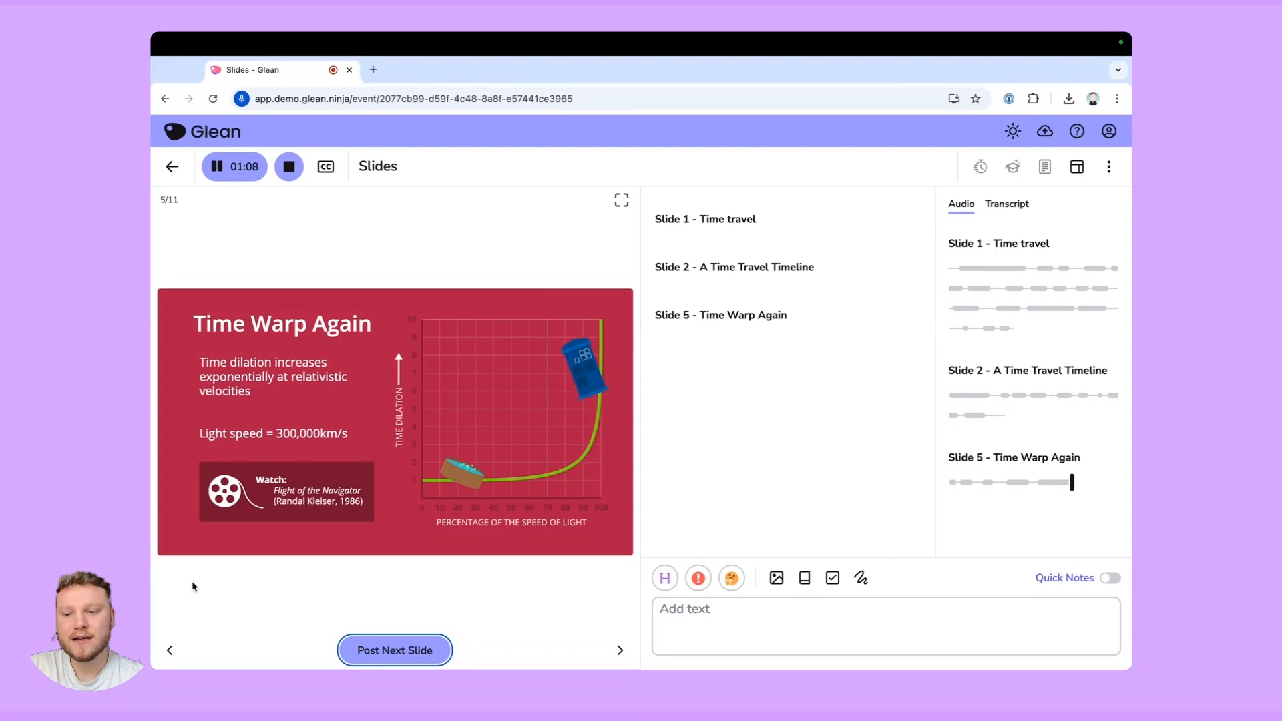
# Step: Go back to slide 3, "The Pitfalls & the Possibilities", and post it to the event notes
pyautogui.click(172, 652)
pyautogui.click(171, 652)
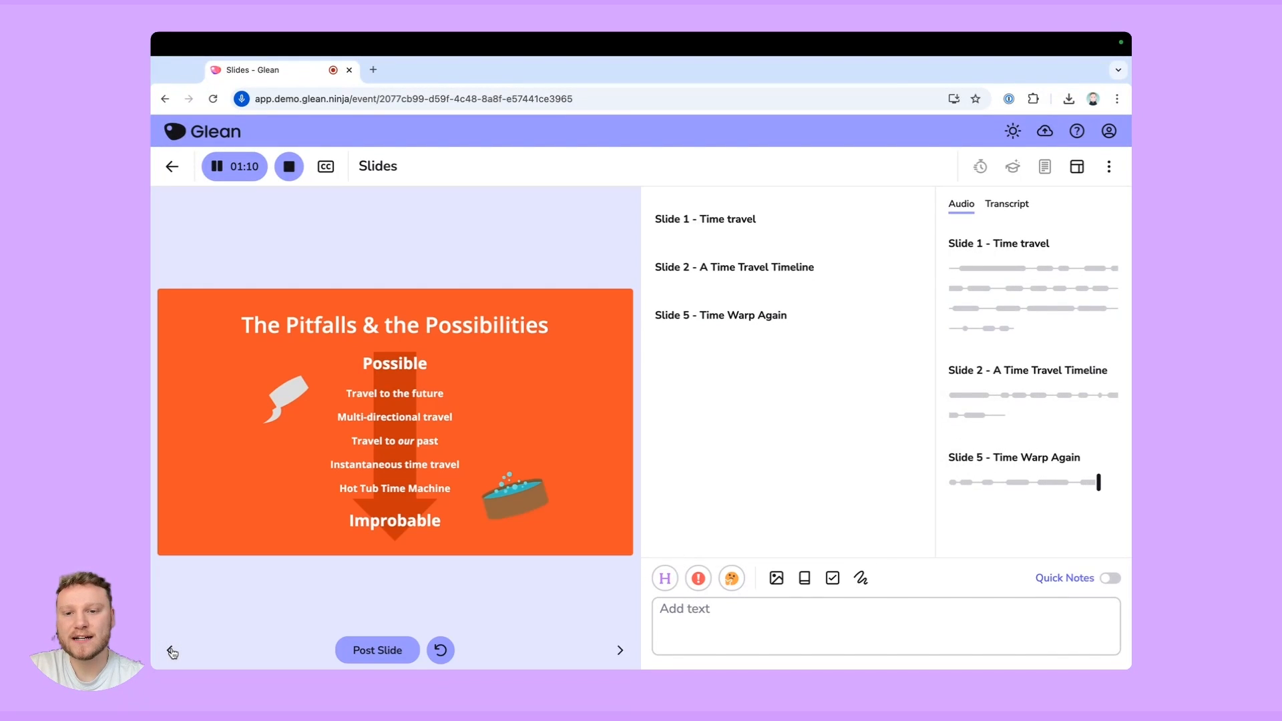
pyautogui.click(378, 652)
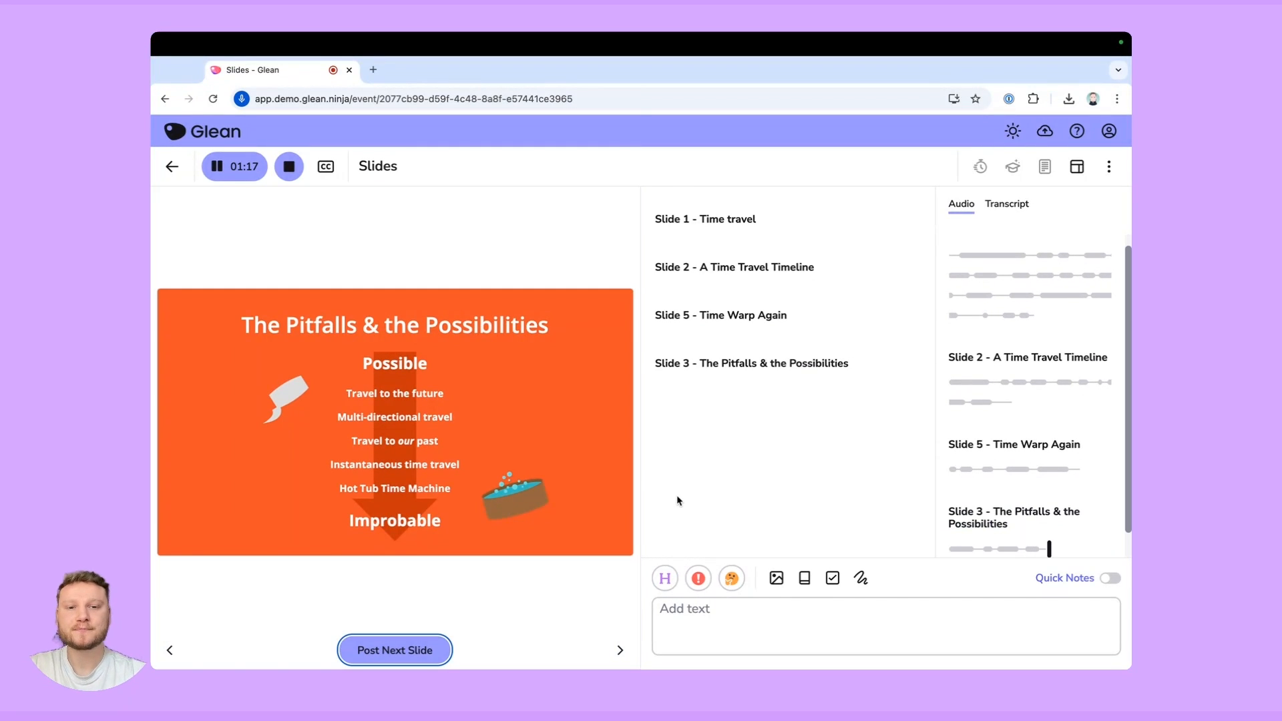
# Step: View slide 3 in the enlarged slide view and return to the normal layout
pyautogui.moveTo(599, 281)
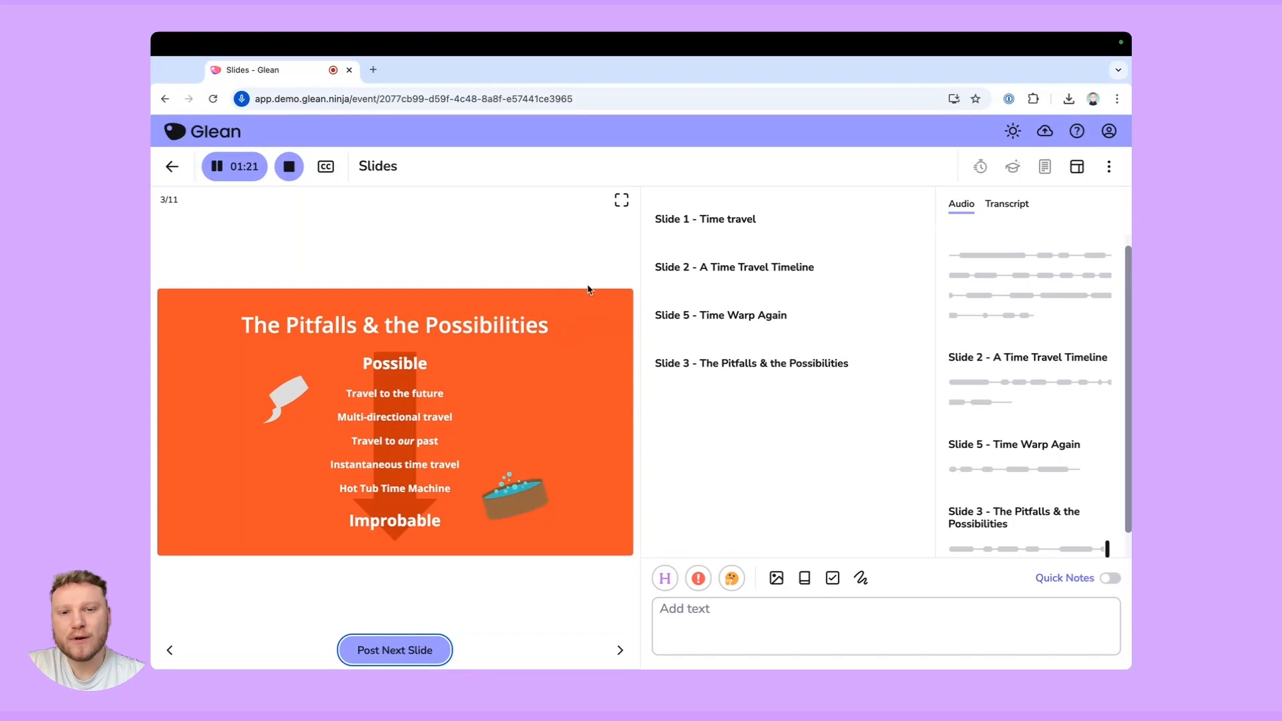
pyautogui.click(621, 210)
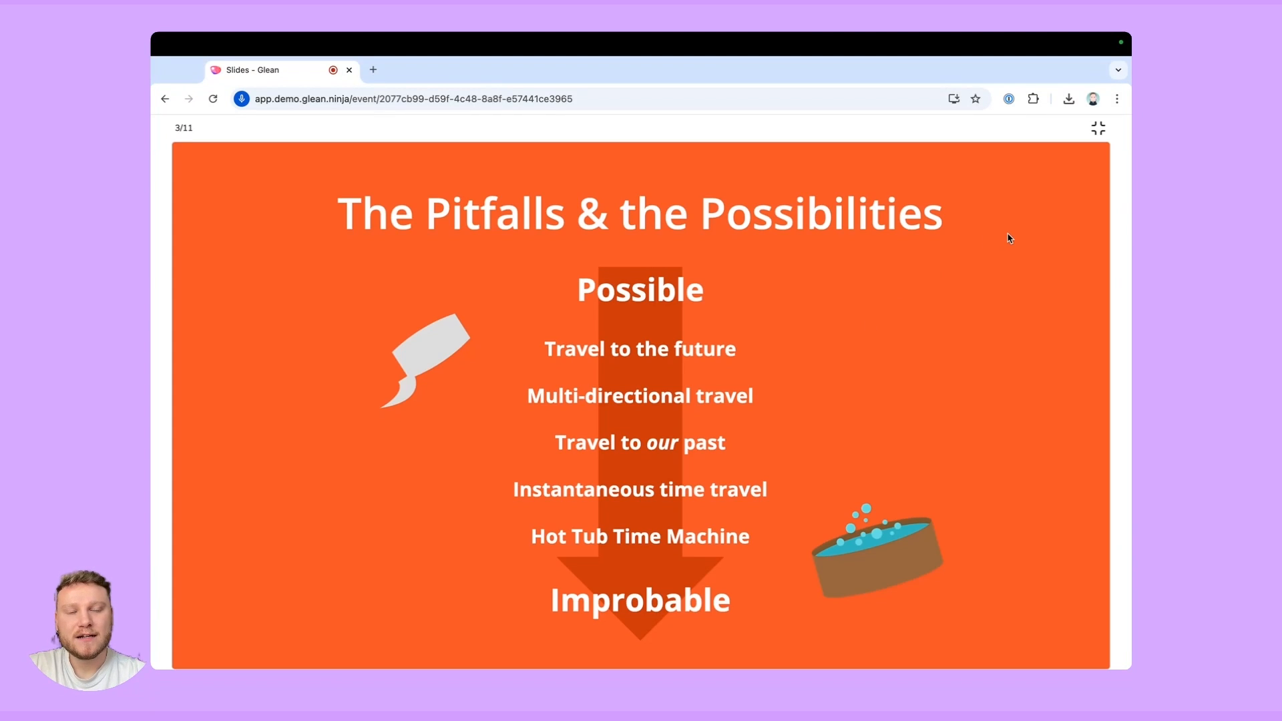
pyautogui.click(1099, 131)
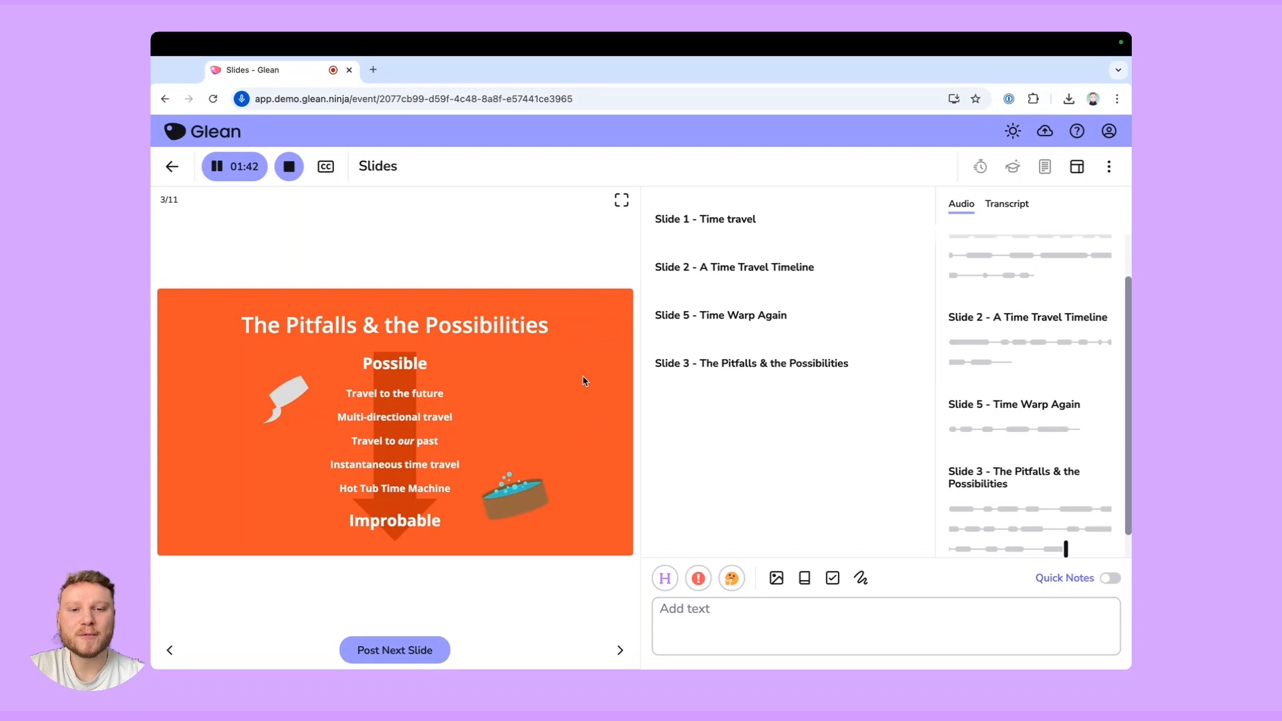
# Step: Extract the text of slide 3, "The Pitfalls & the Possibilities", into a note beneath its heading
pyautogui.moveTo(798, 357)
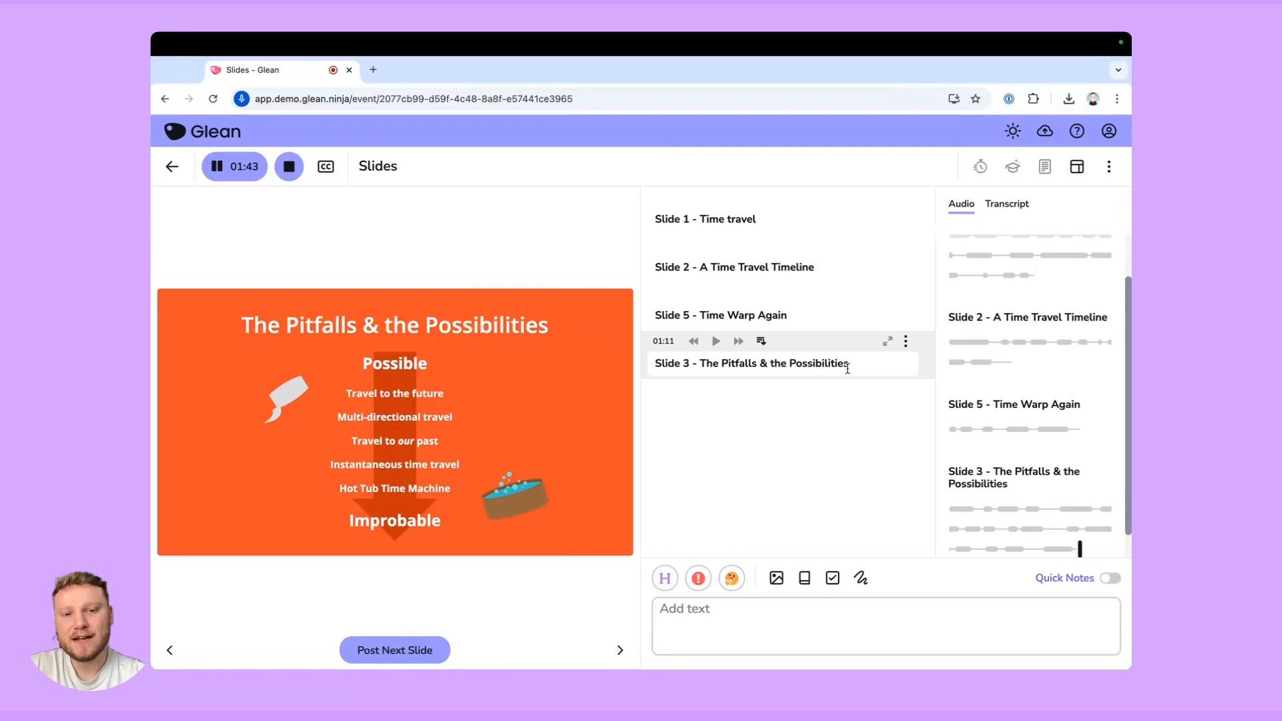
pyautogui.click(762, 342)
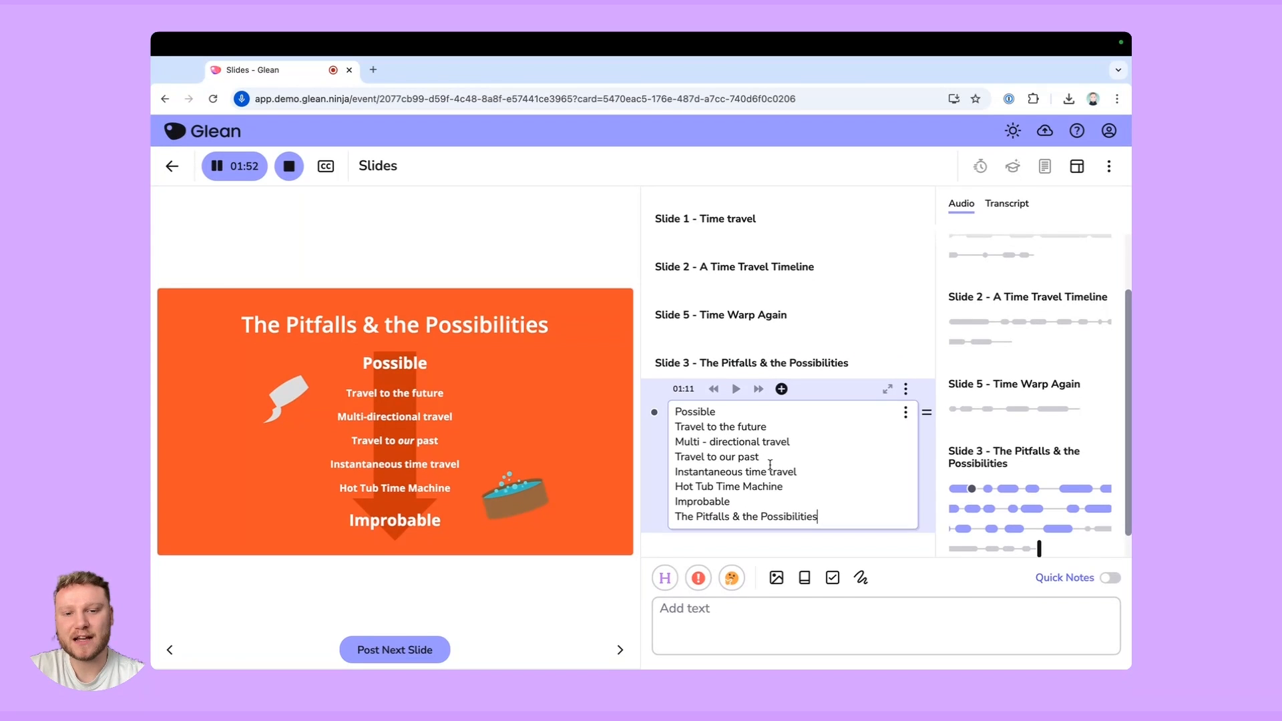
pyautogui.moveTo(740, 359)
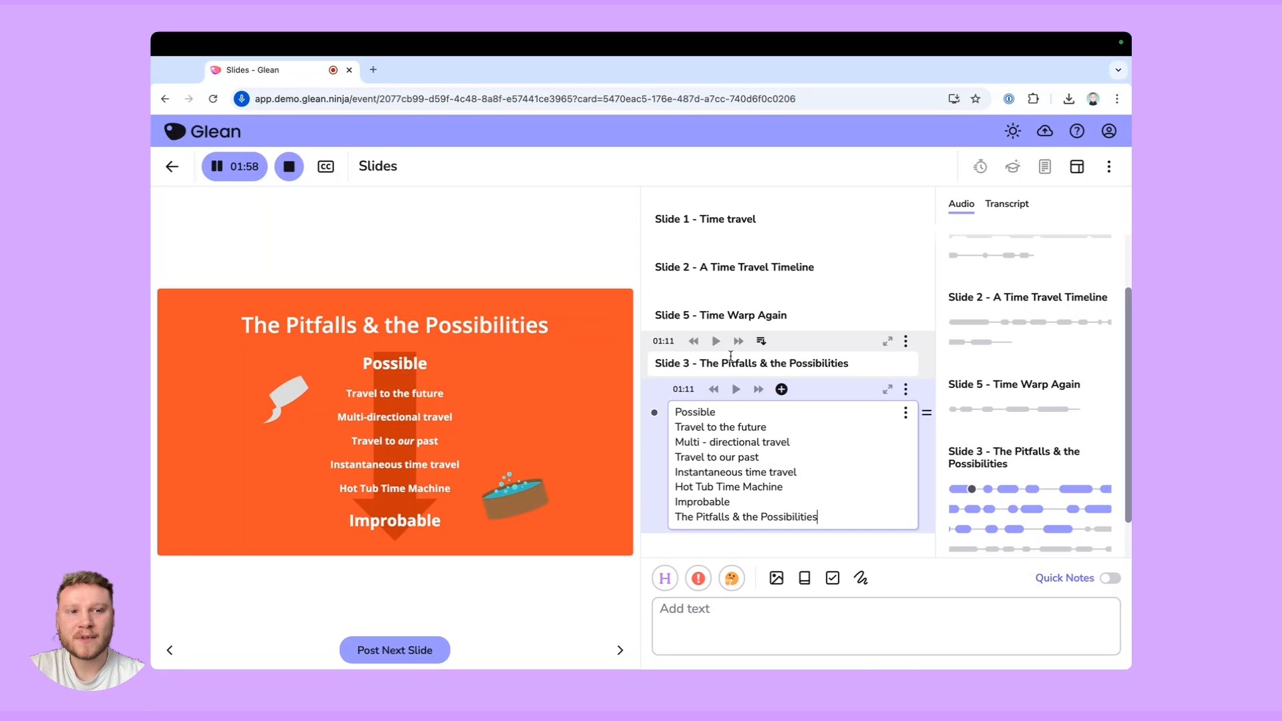
# Step: Replace the event's slides with Glean Live Tutorial Slides - 2024 (Halden).pdf from Documents
pyautogui.click(1109, 168)
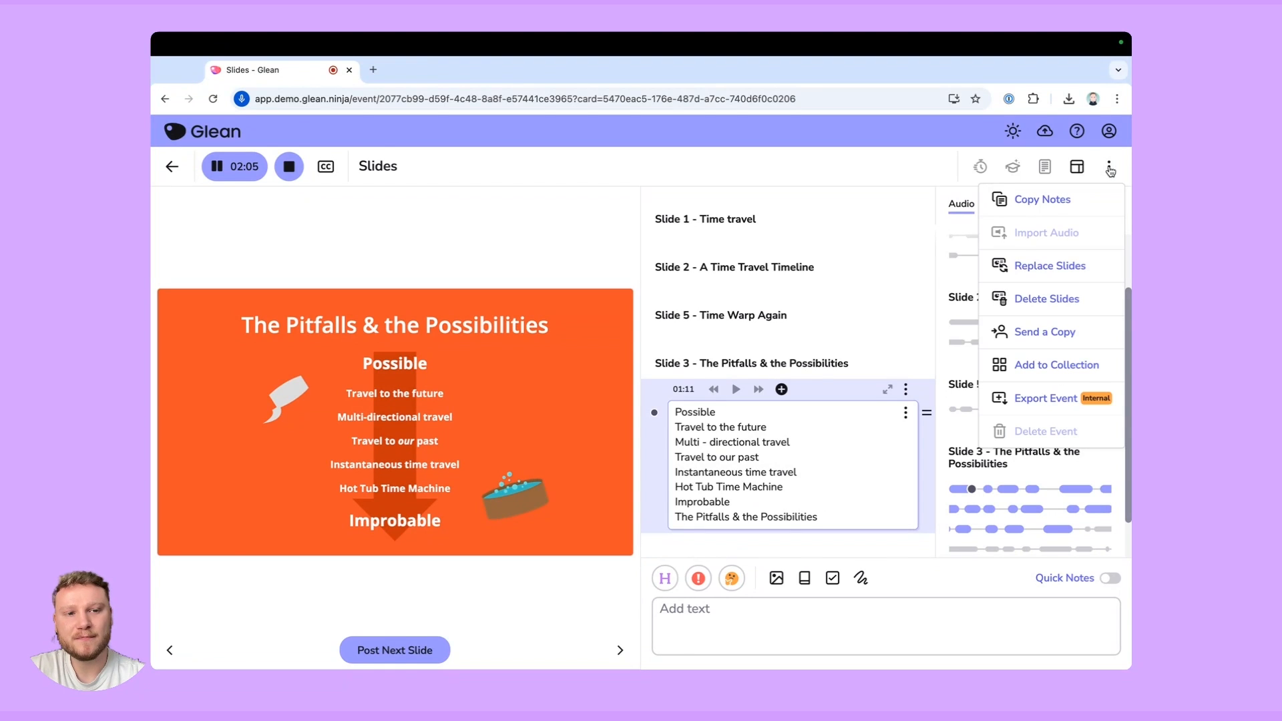
pyautogui.click(1066, 269)
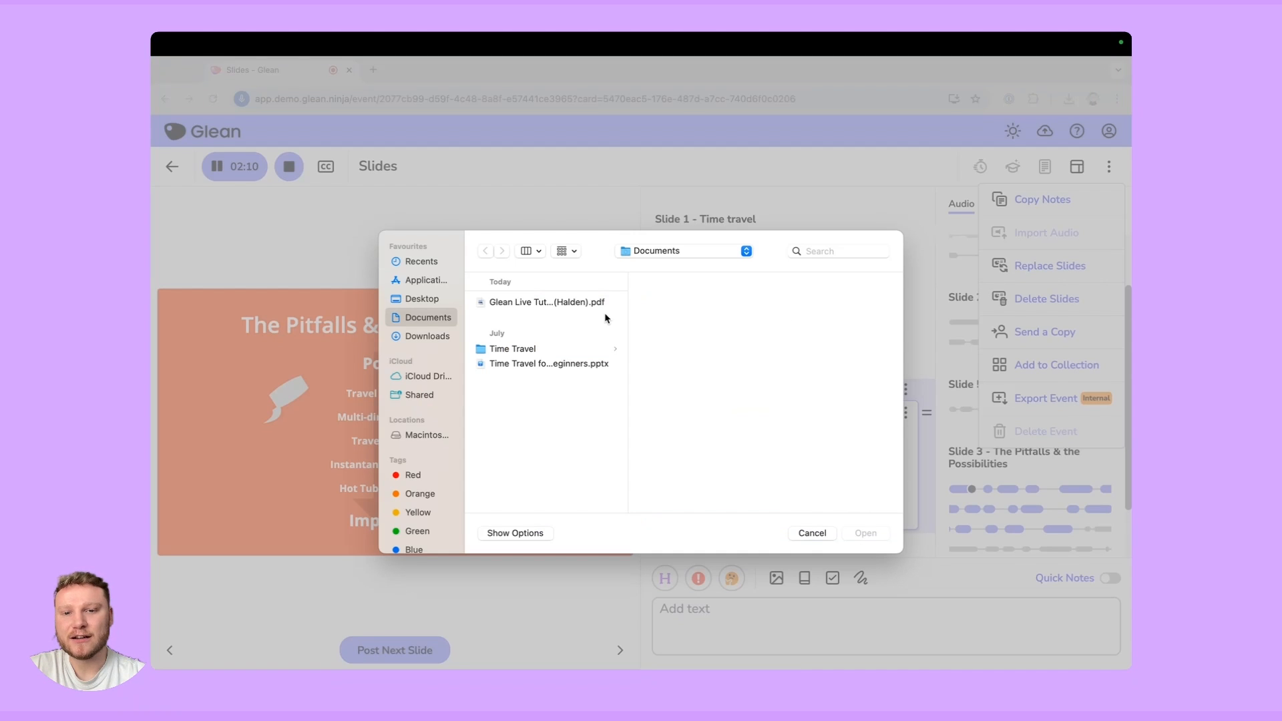
pyautogui.click(583, 305)
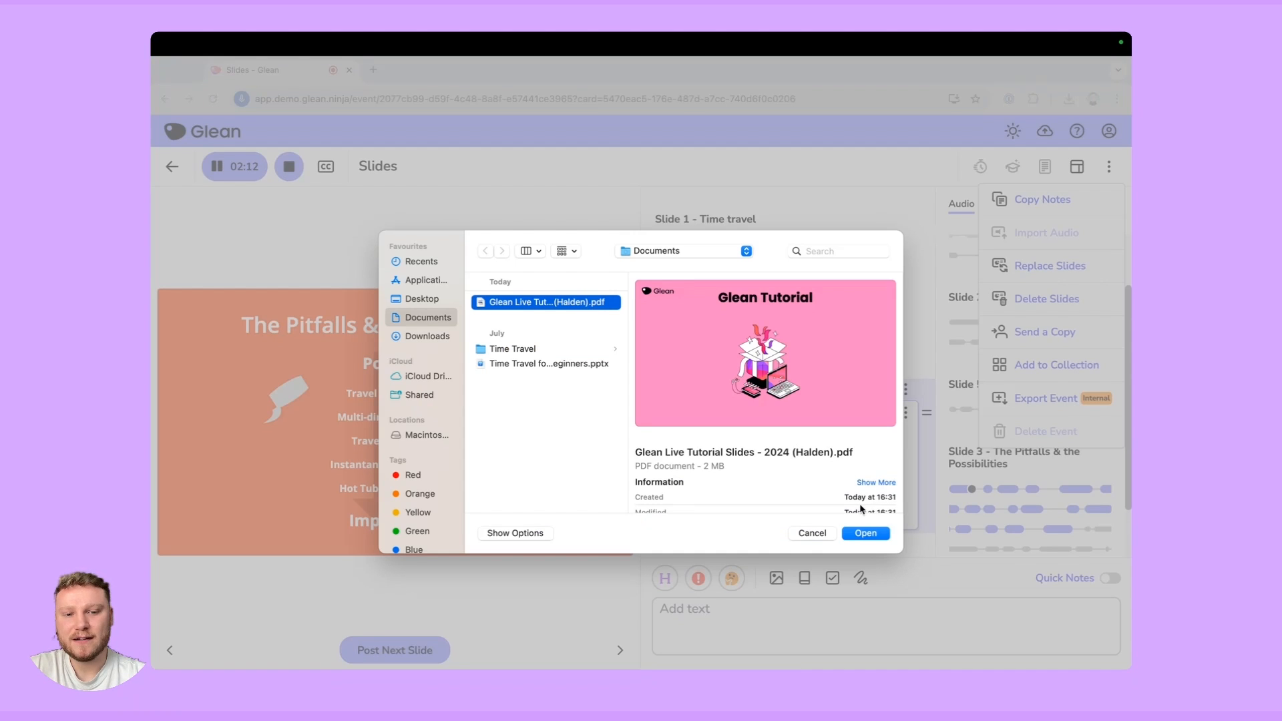
pyautogui.click(866, 534)
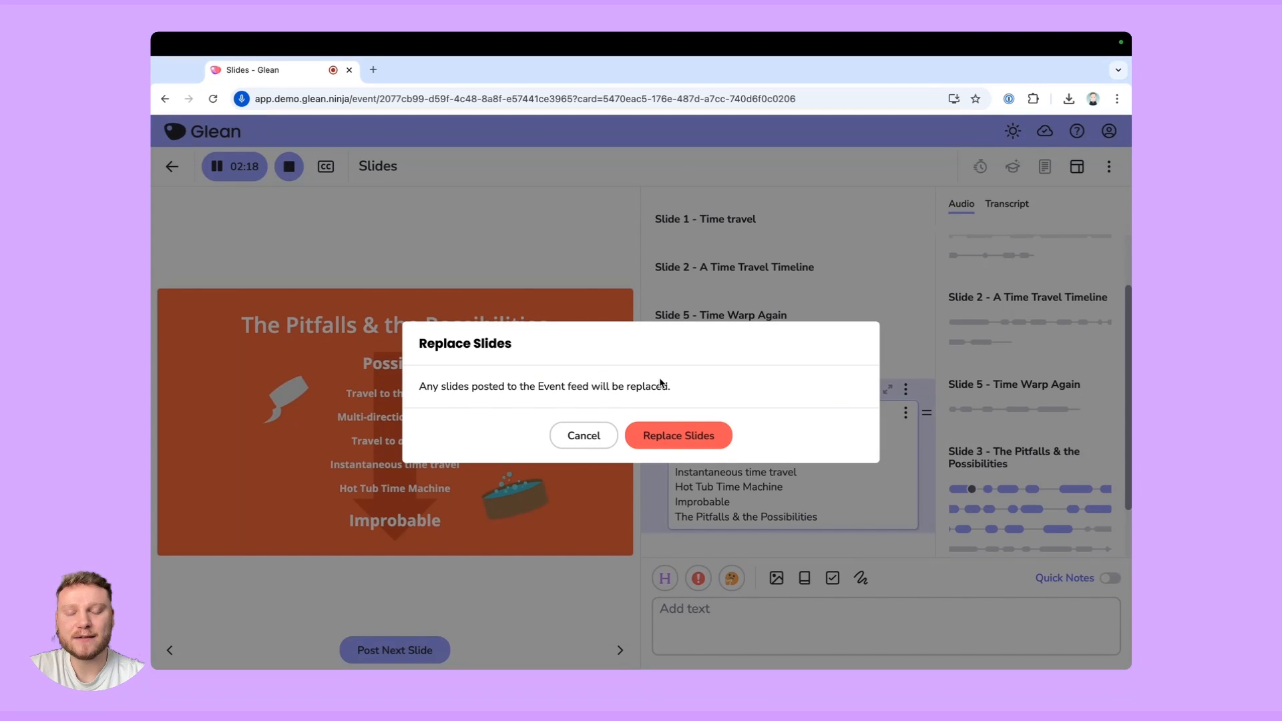
pyautogui.click(678, 437)
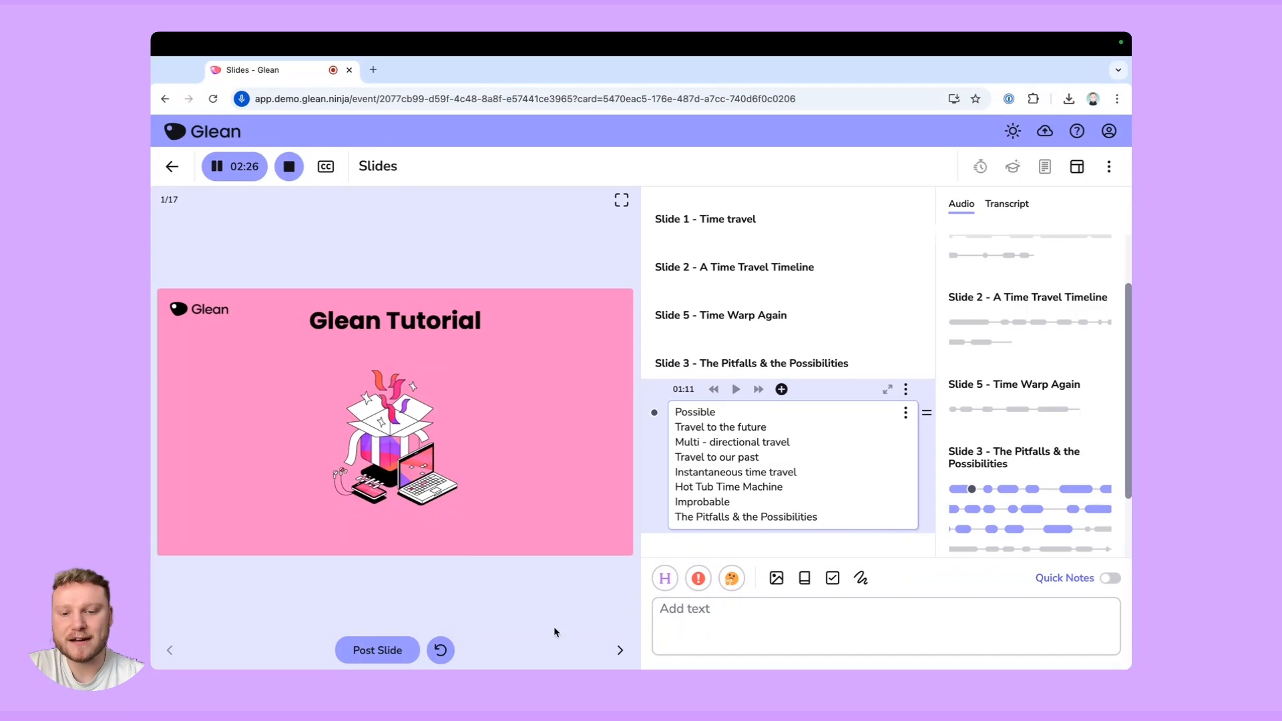
# Step: Preview the replacement deck, return to its first slide "Glean Tutorial" and post it to the event notes
pyautogui.click(620, 651)
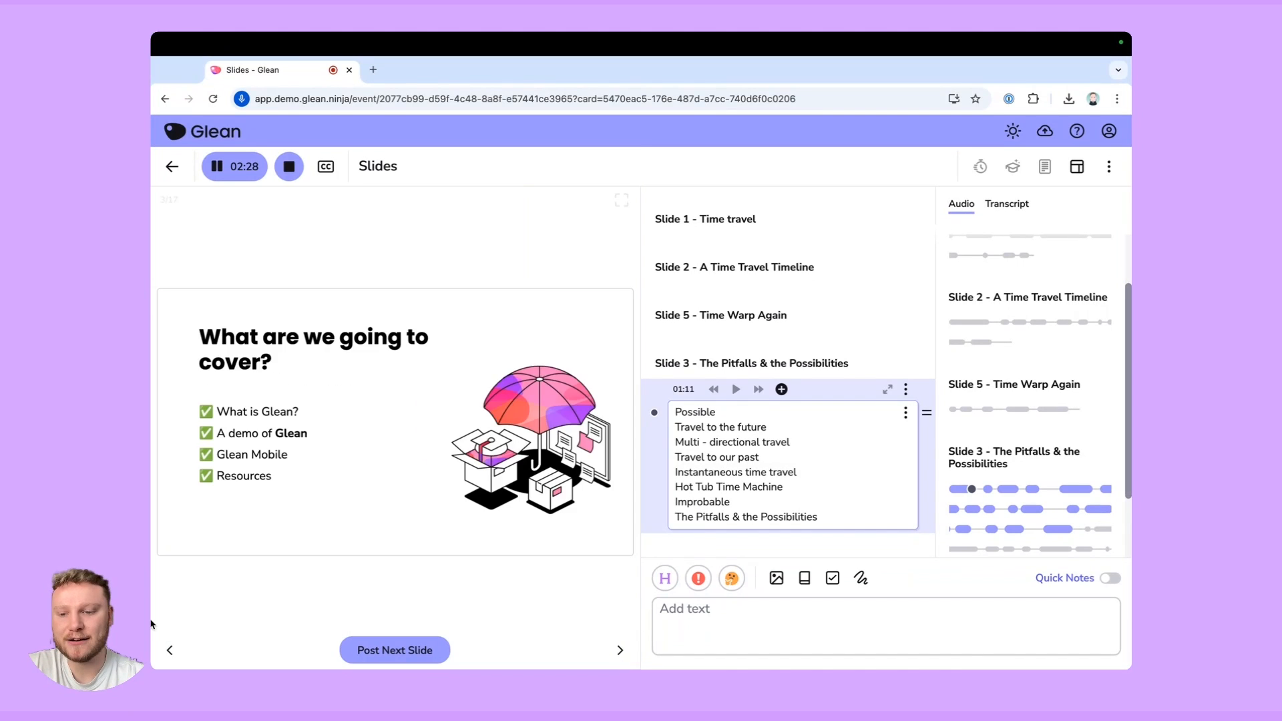
pyautogui.click(171, 652)
pyautogui.click(169, 650)
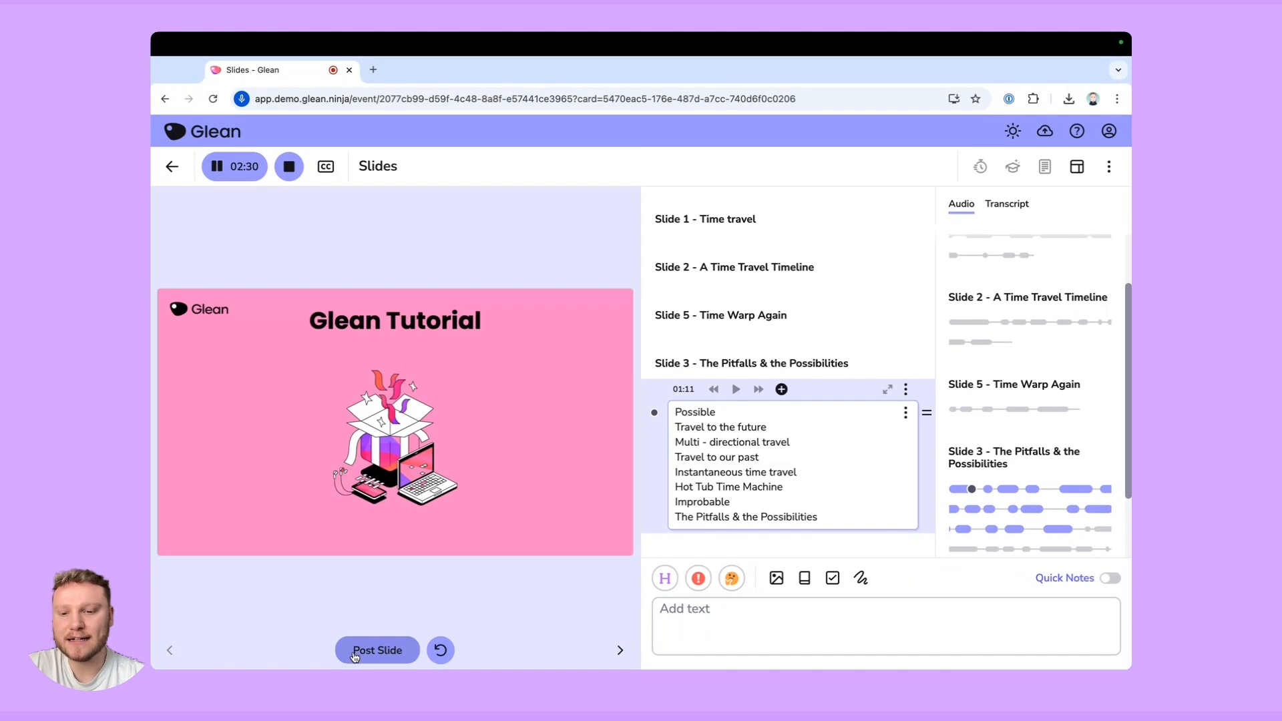
pyautogui.click(360, 653)
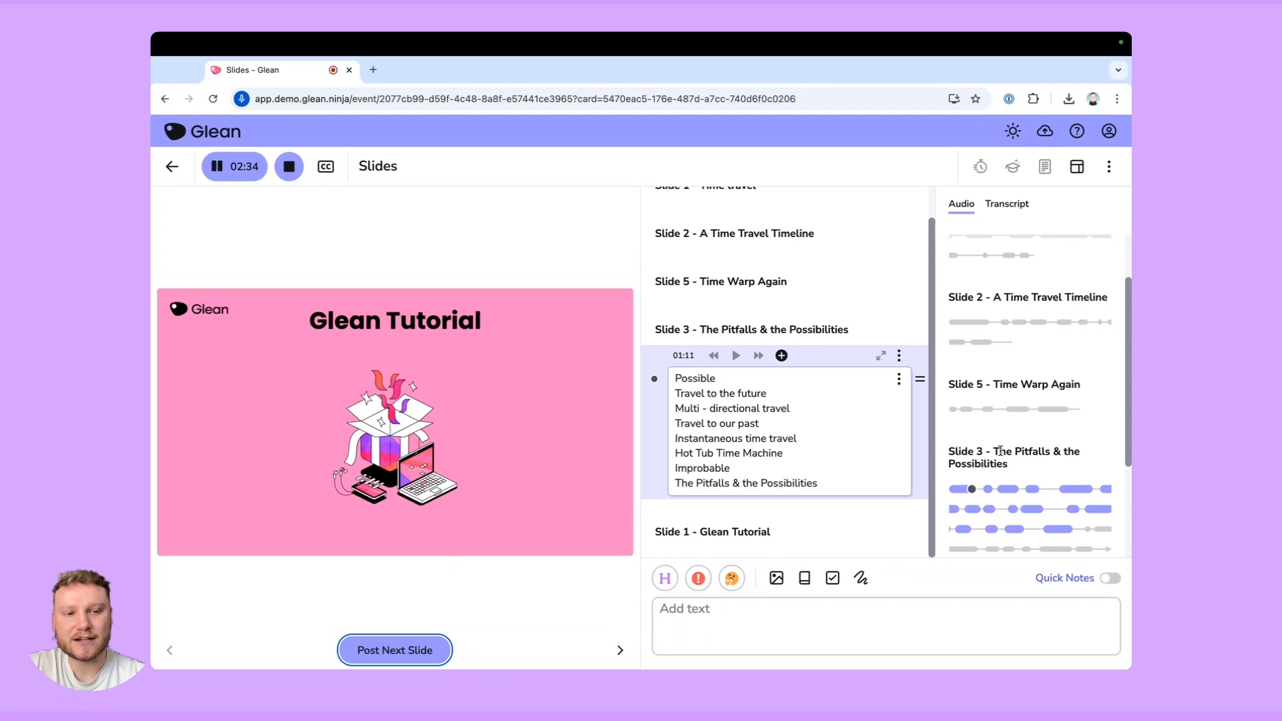
# Step: Delete the slide deck from the event, confirm the deletion, and review the headings left in the notes feed
pyautogui.scroll(-3, 1001, 456)
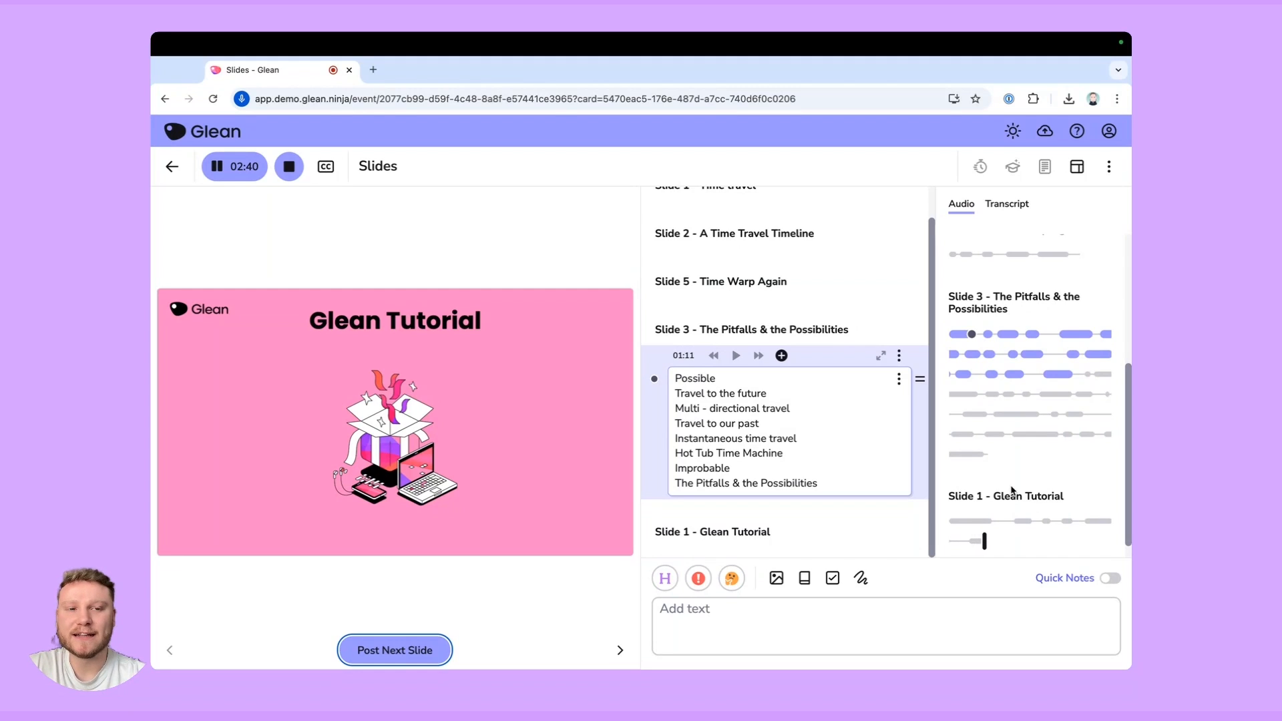
pyautogui.click(1109, 168)
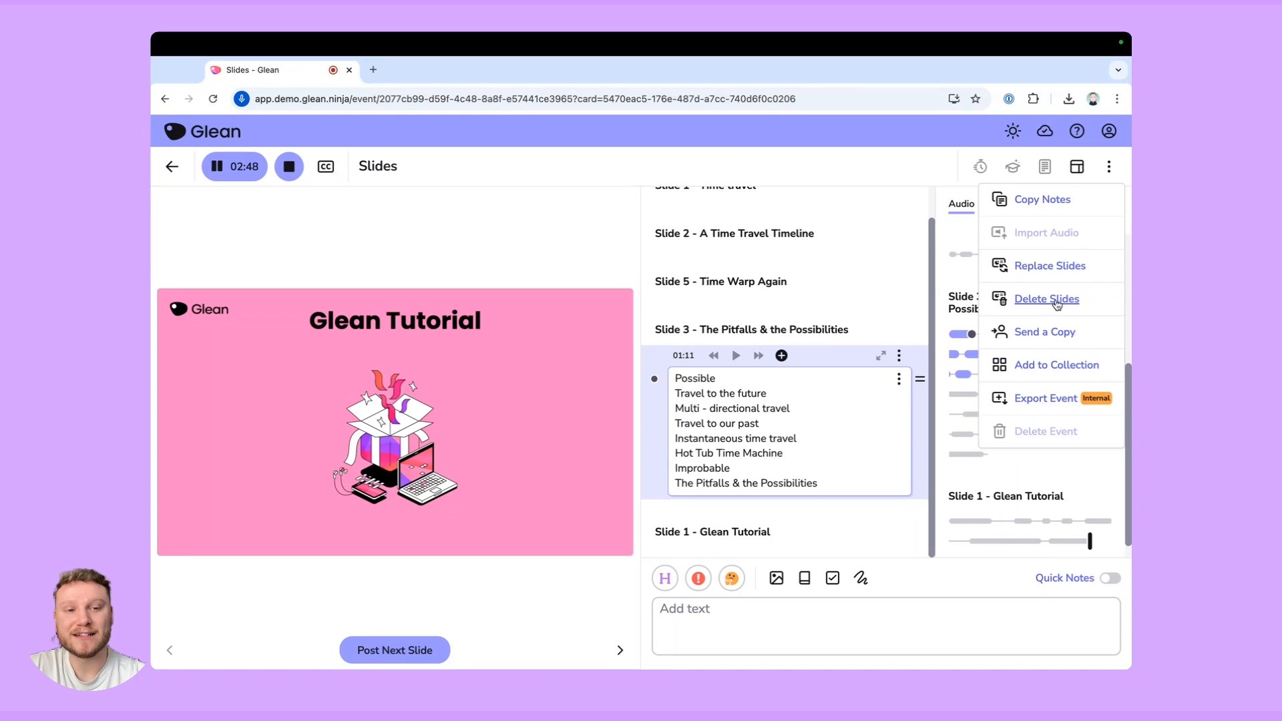
pyautogui.click(1057, 304)
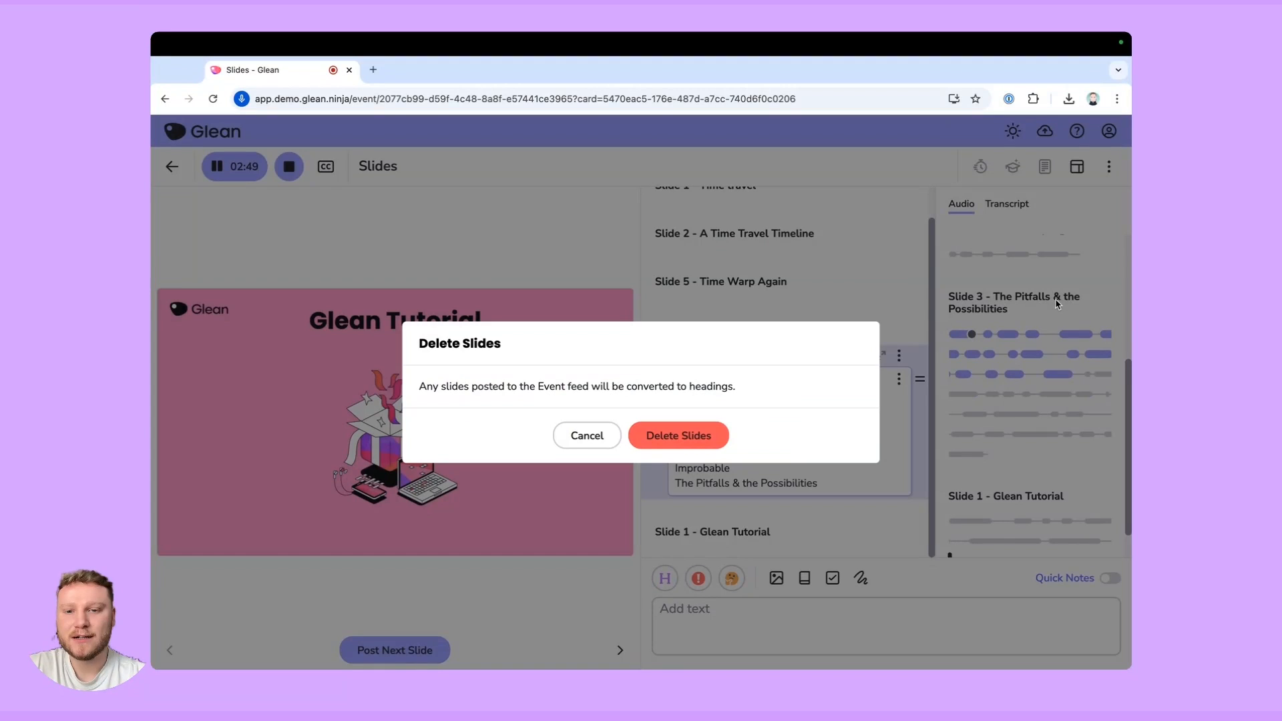
pyautogui.click(679, 437)
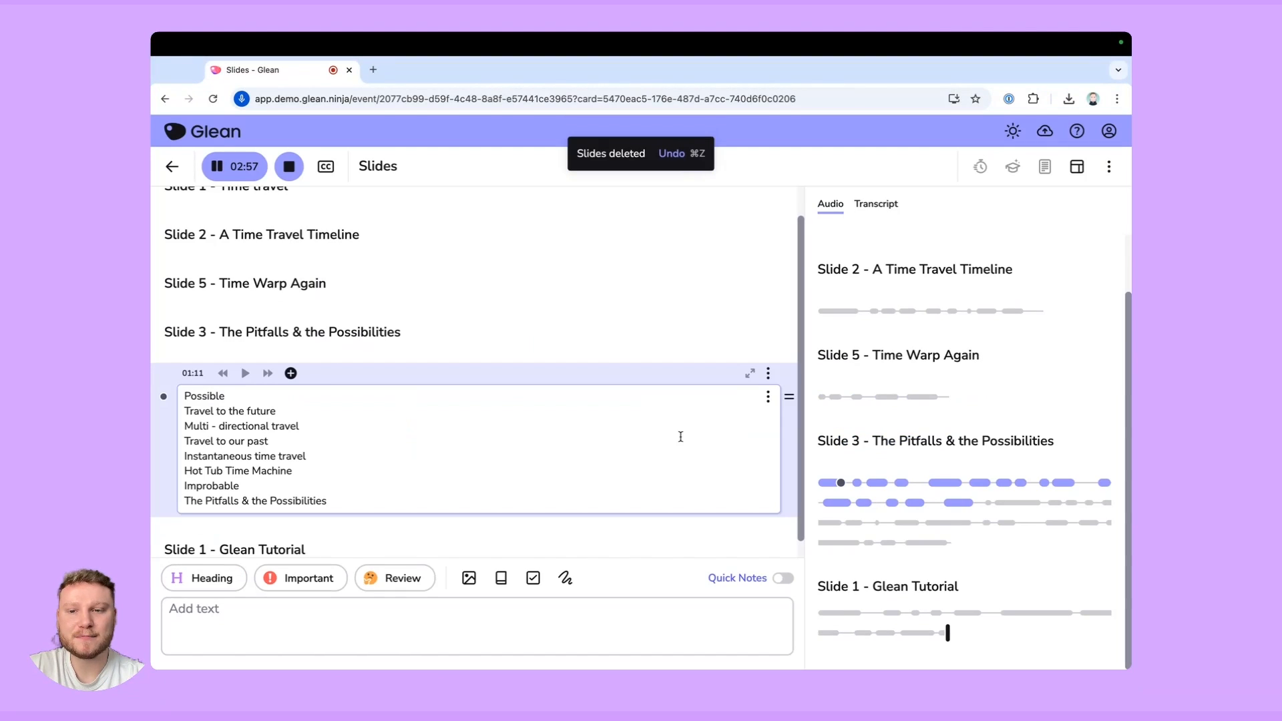
pyautogui.scroll(1, 680, 436)
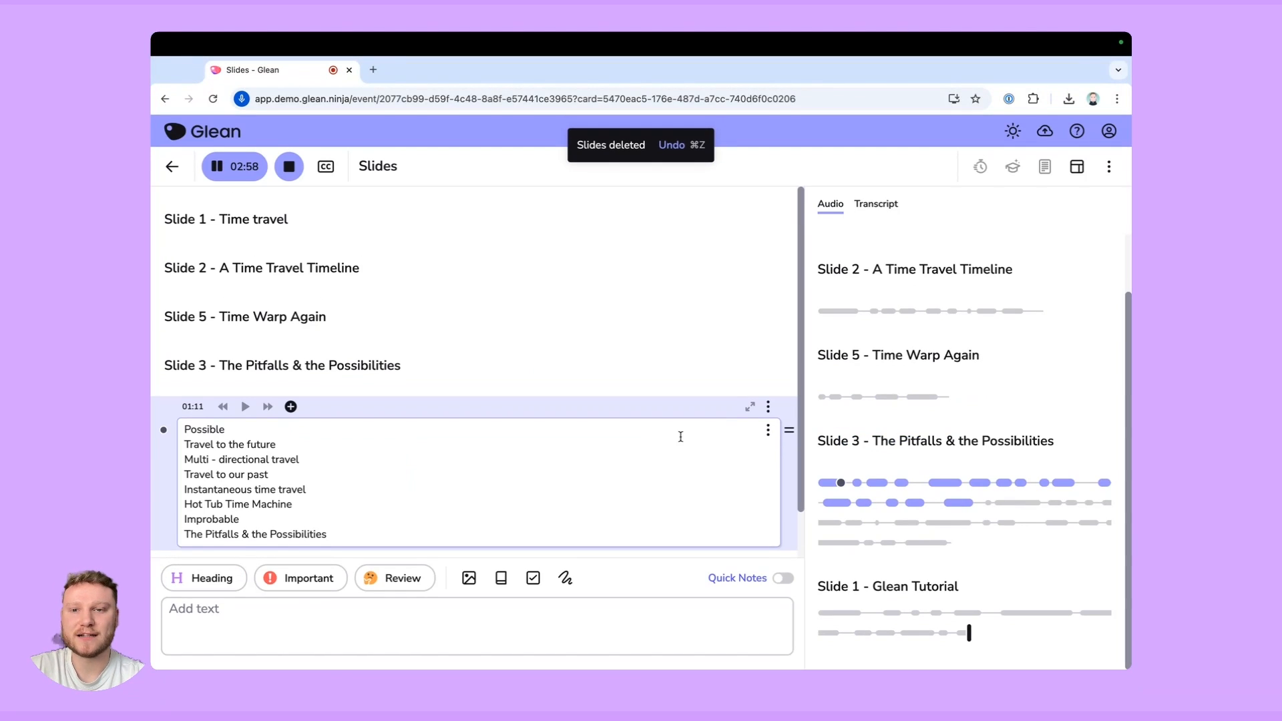
pyautogui.scroll(-1, 680, 437)
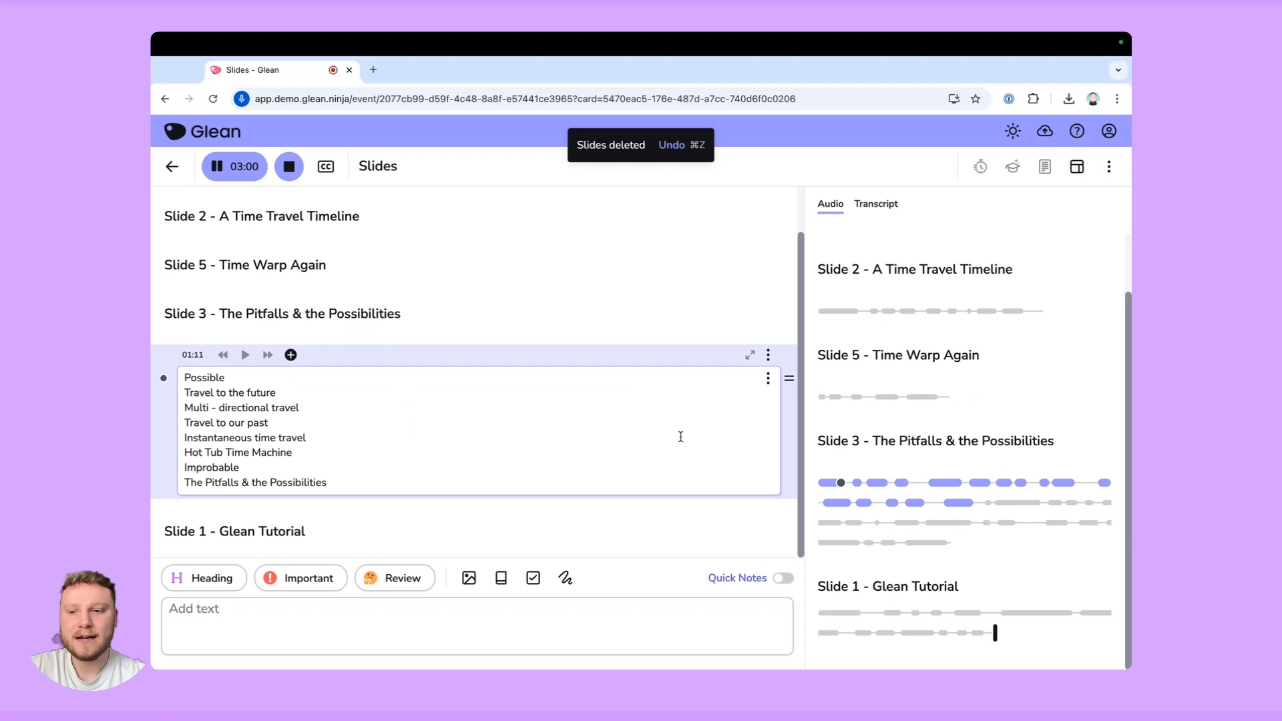